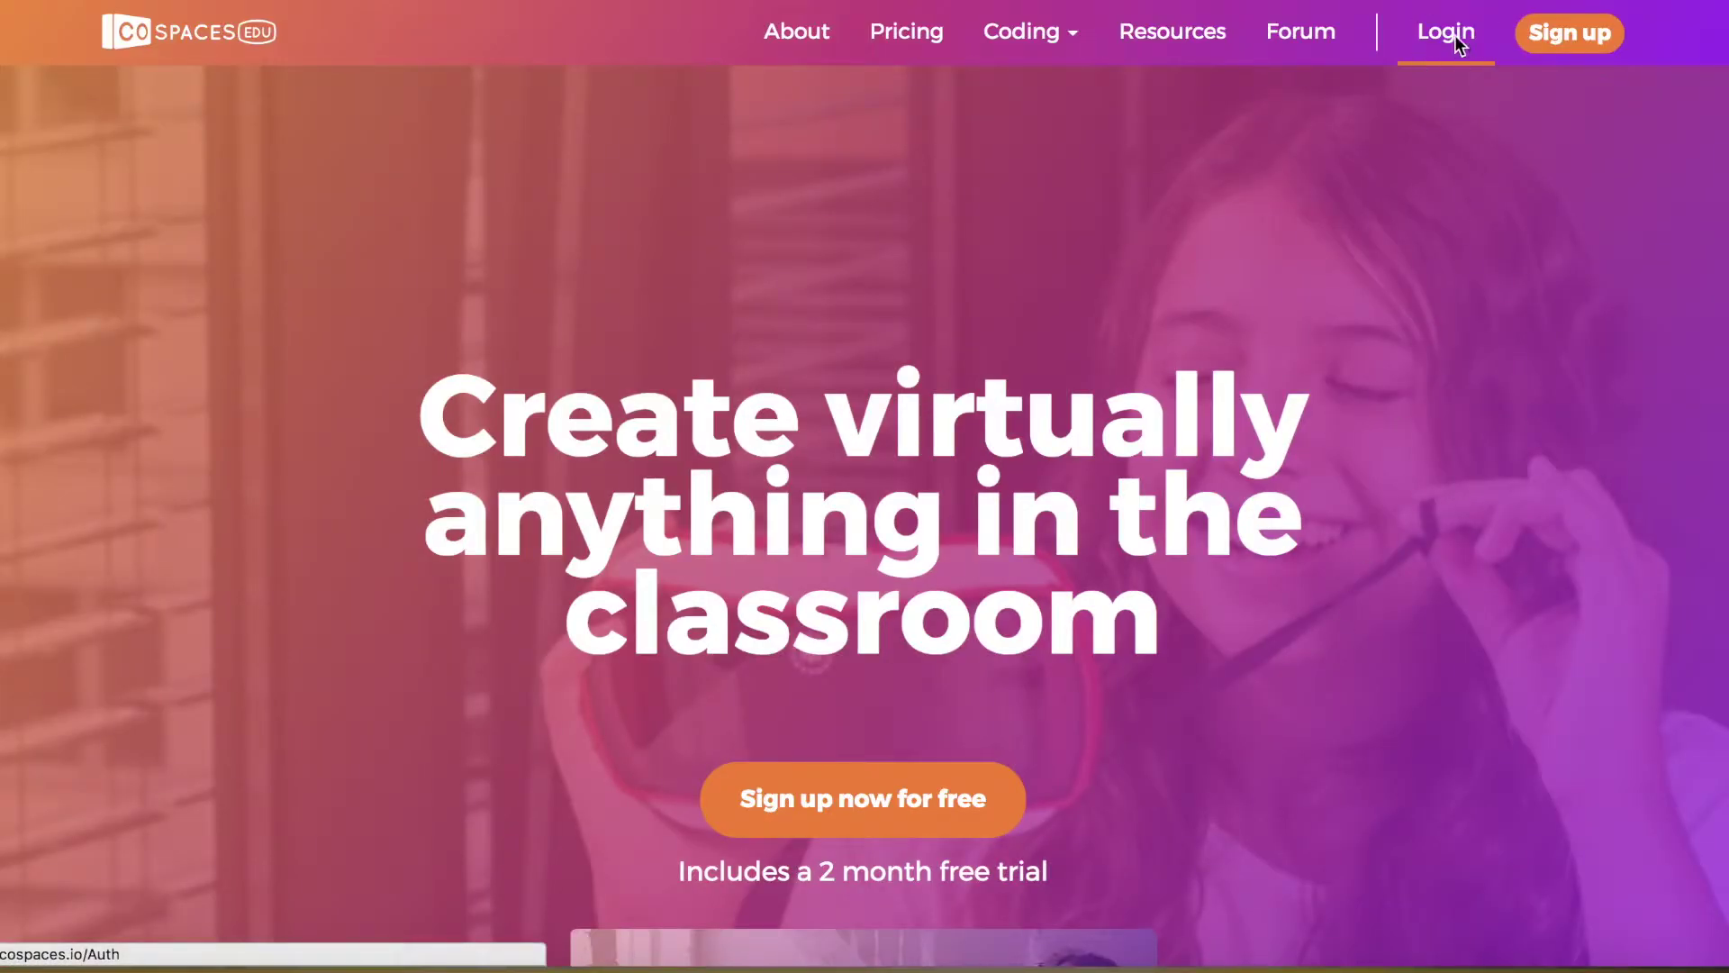
Log in to CoSpaces Edu and browse the Gallery of sample spaces
click(1459, 45)
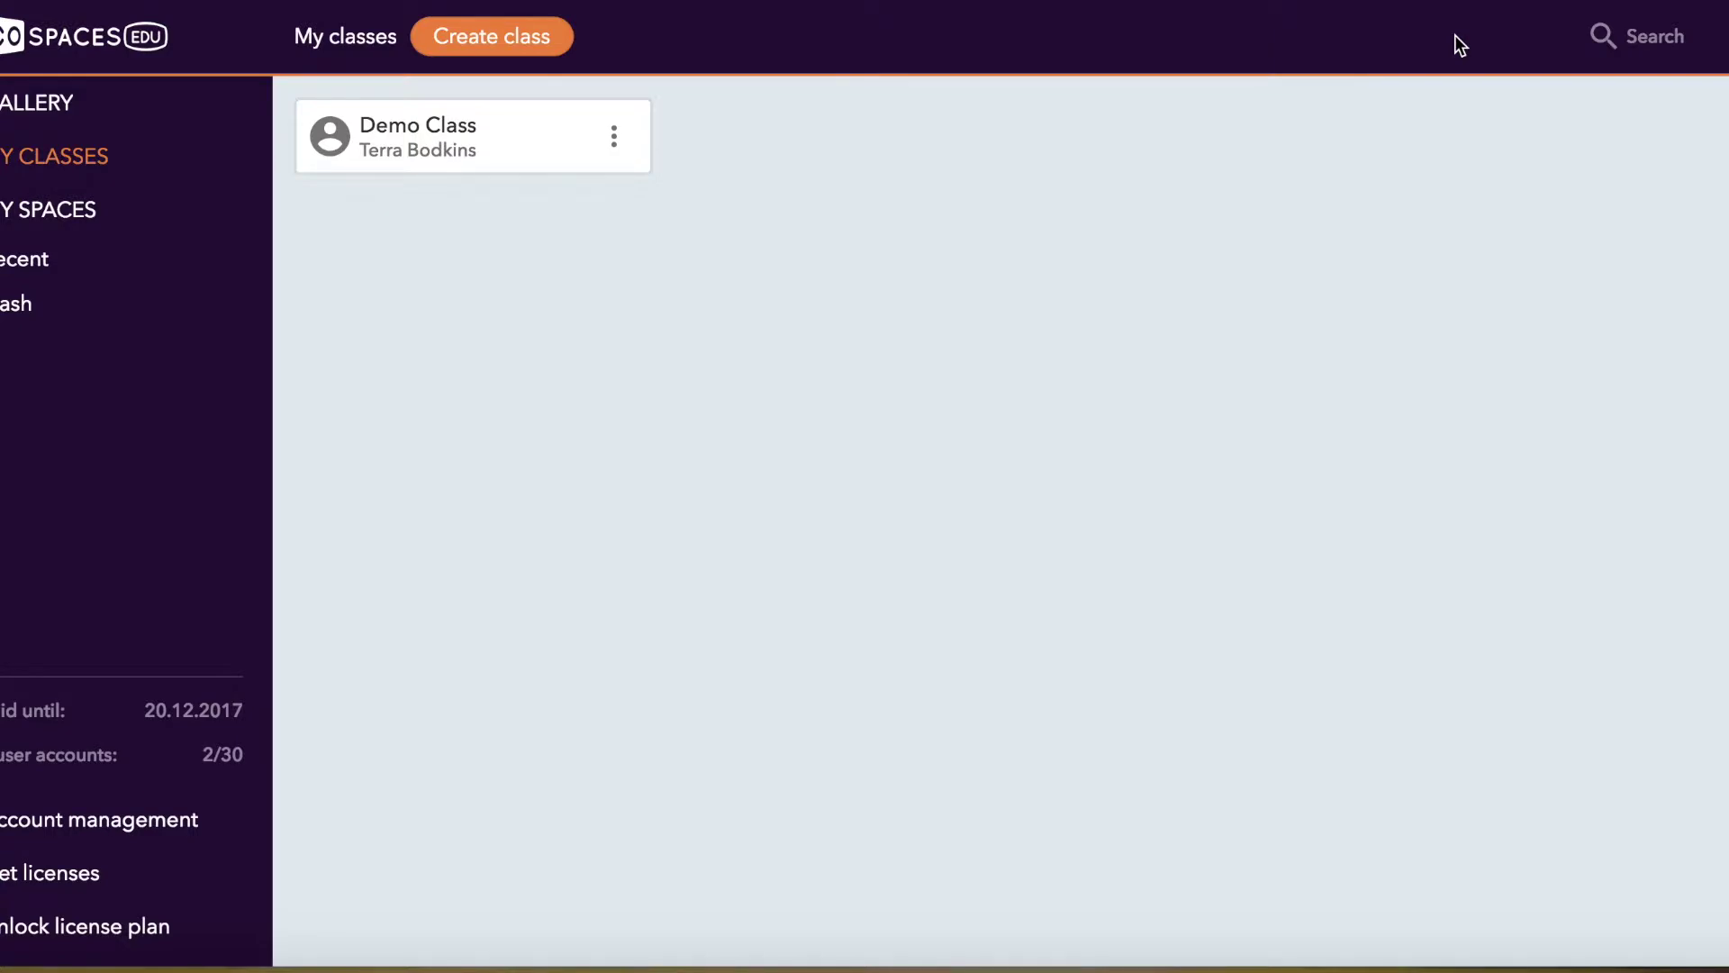
click(14, 112)
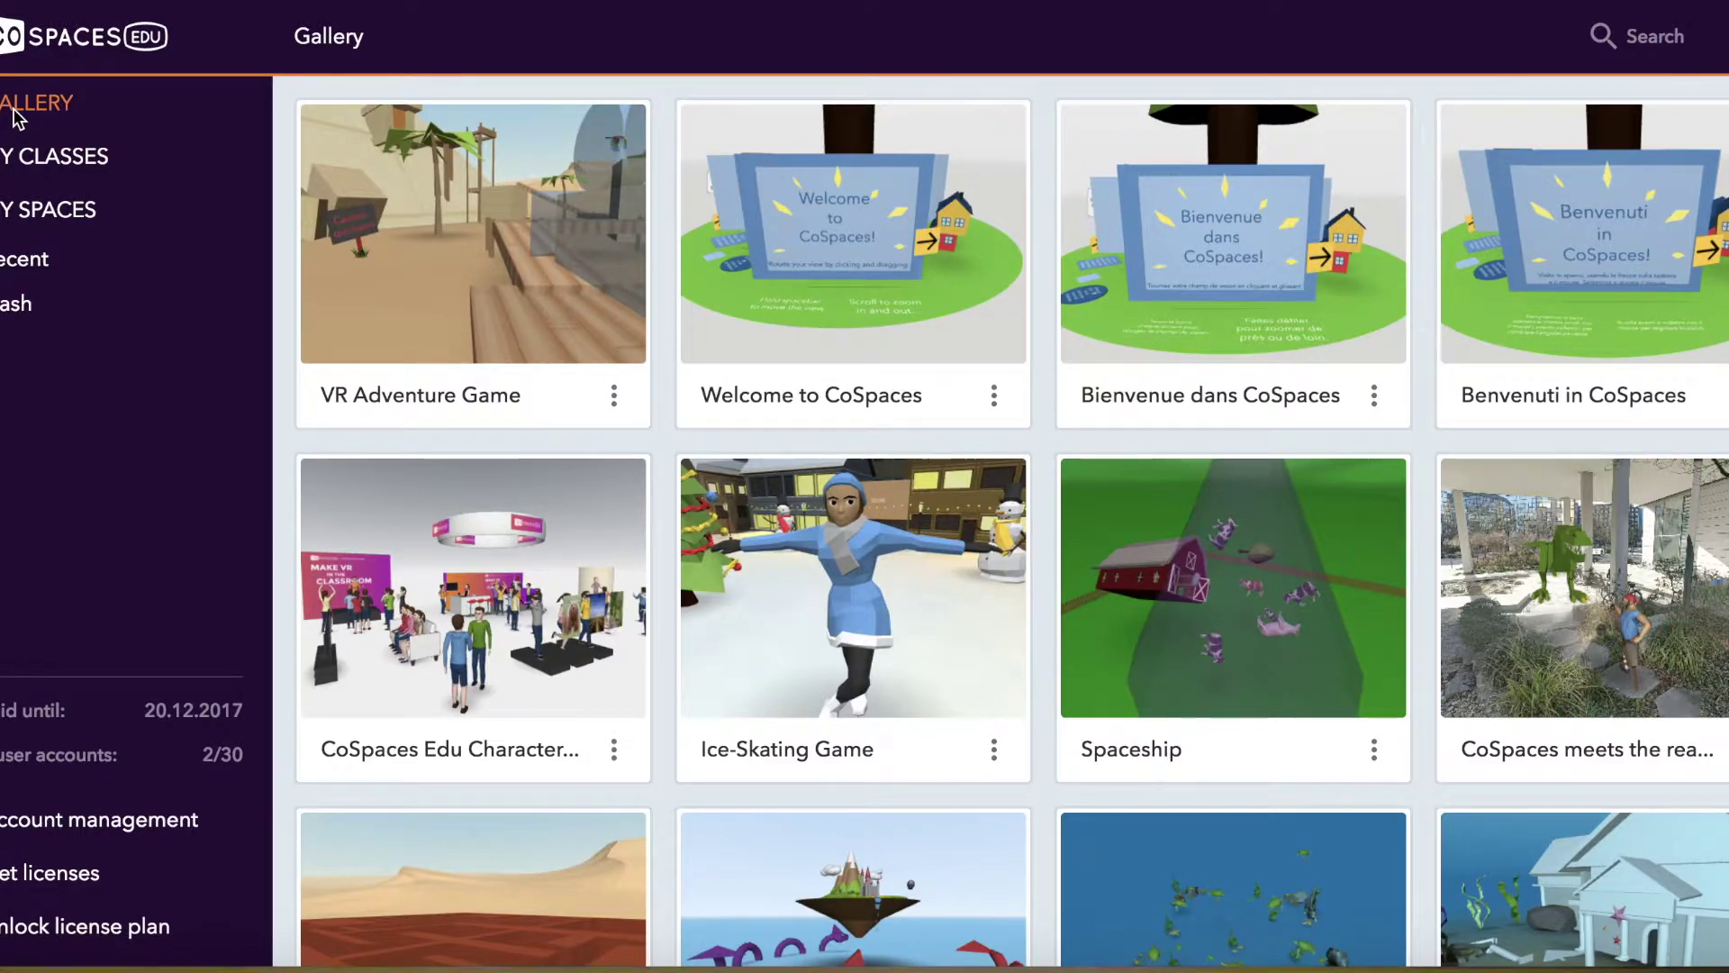
Look over My Classes and My Spaces, then create a new space, Space 5
click(29, 160)
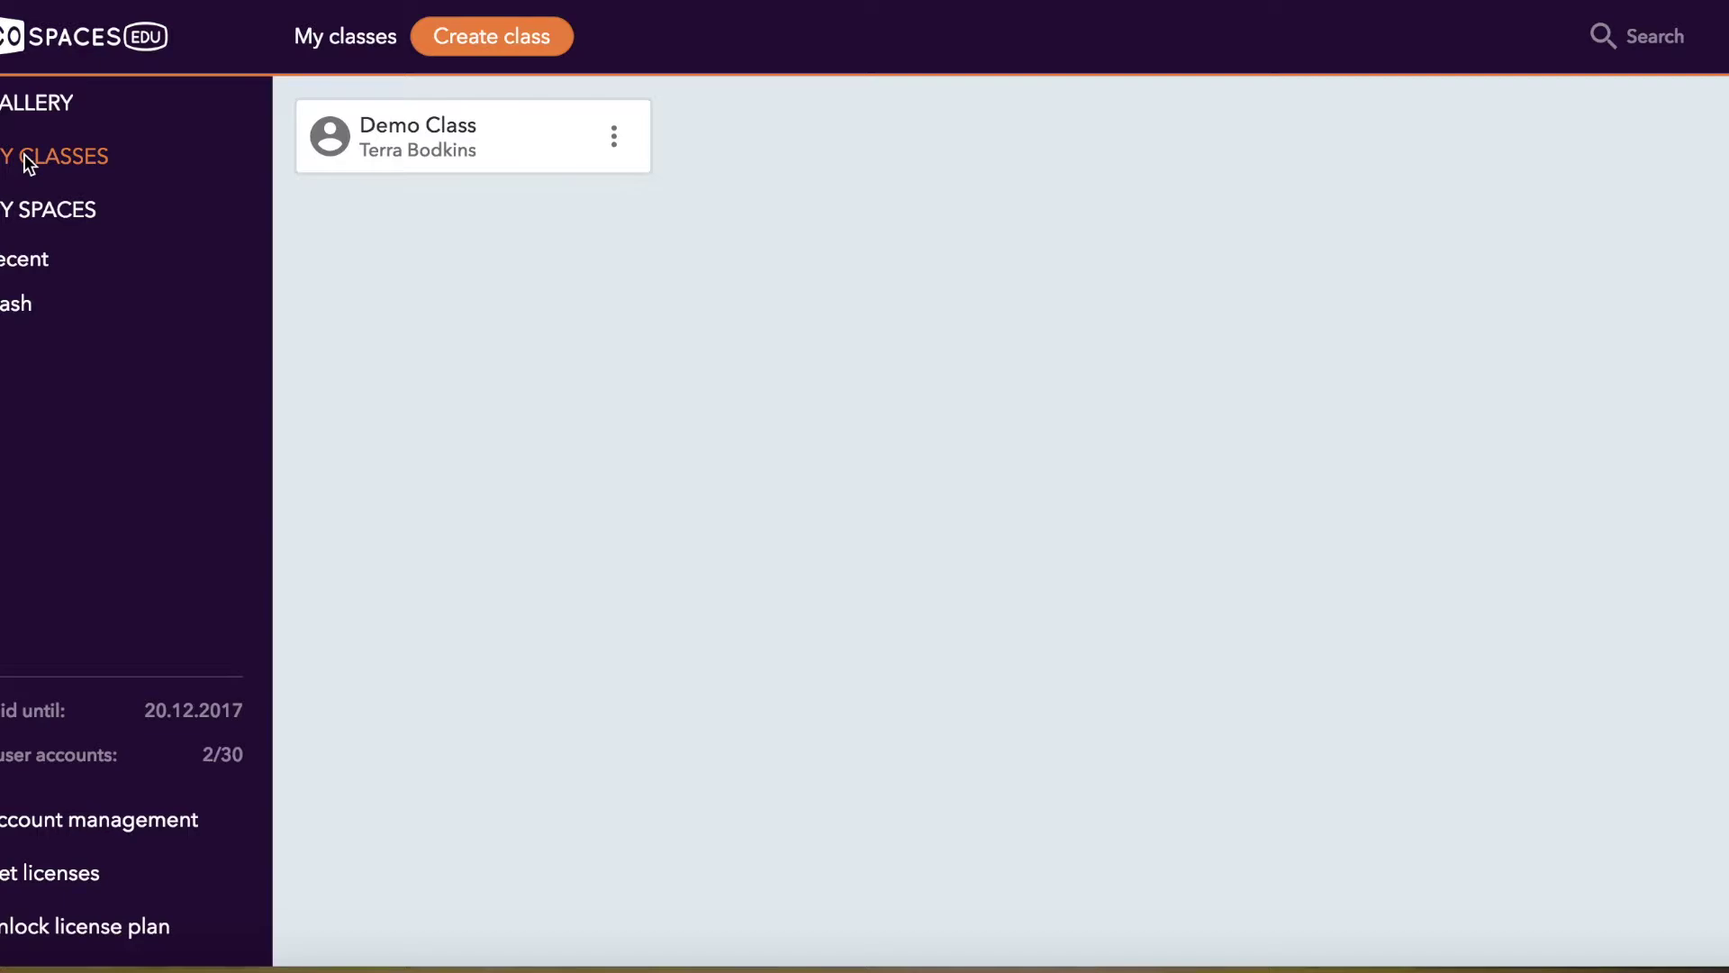
click(18, 209)
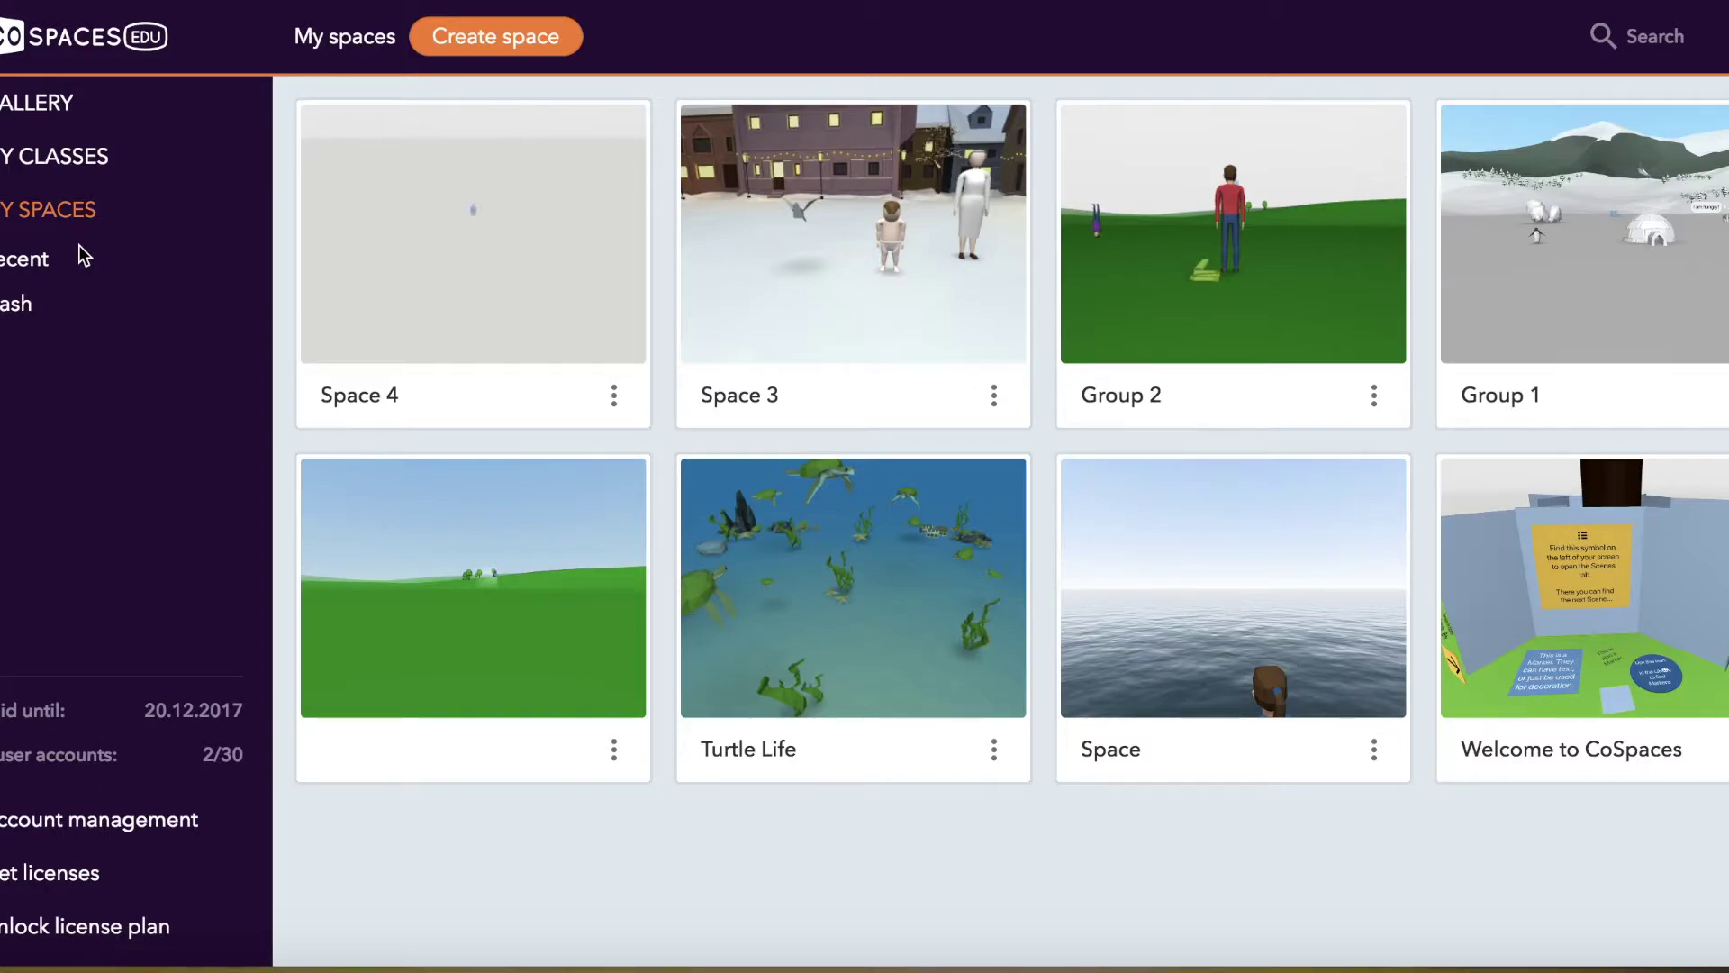
click(483, 40)
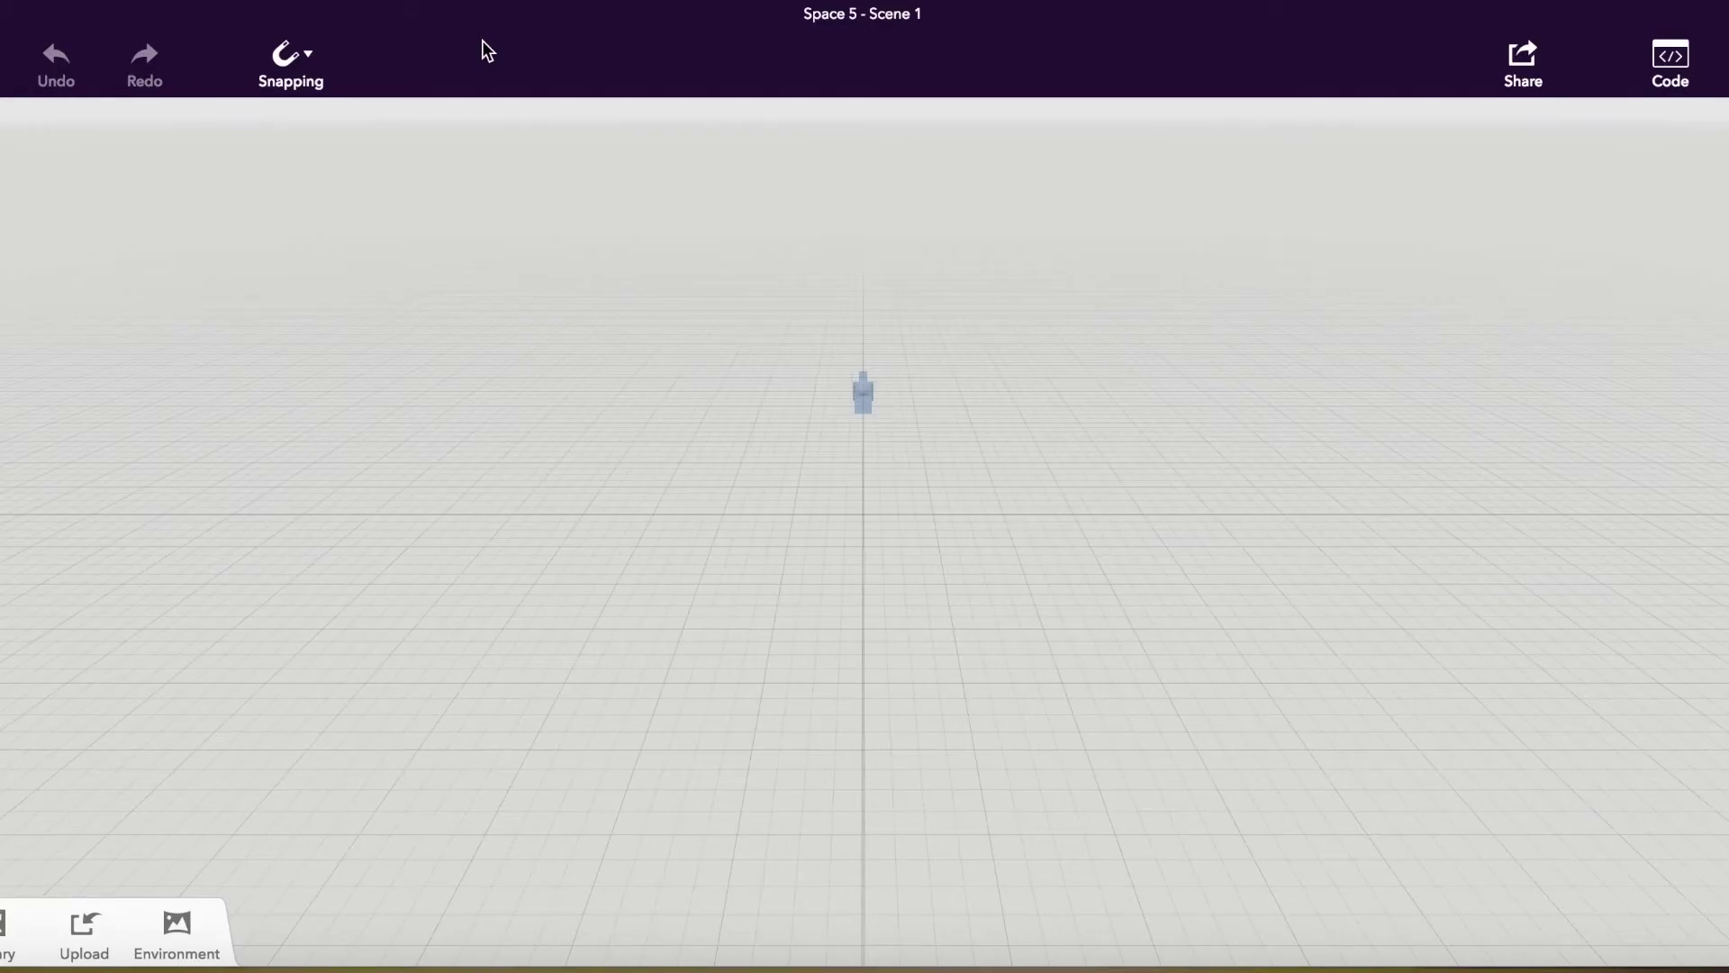
Raise the camera, rotate it to about -22.5° and tilt its view over the empty floor
drag(342, 433, 773, 333)
click(861, 402)
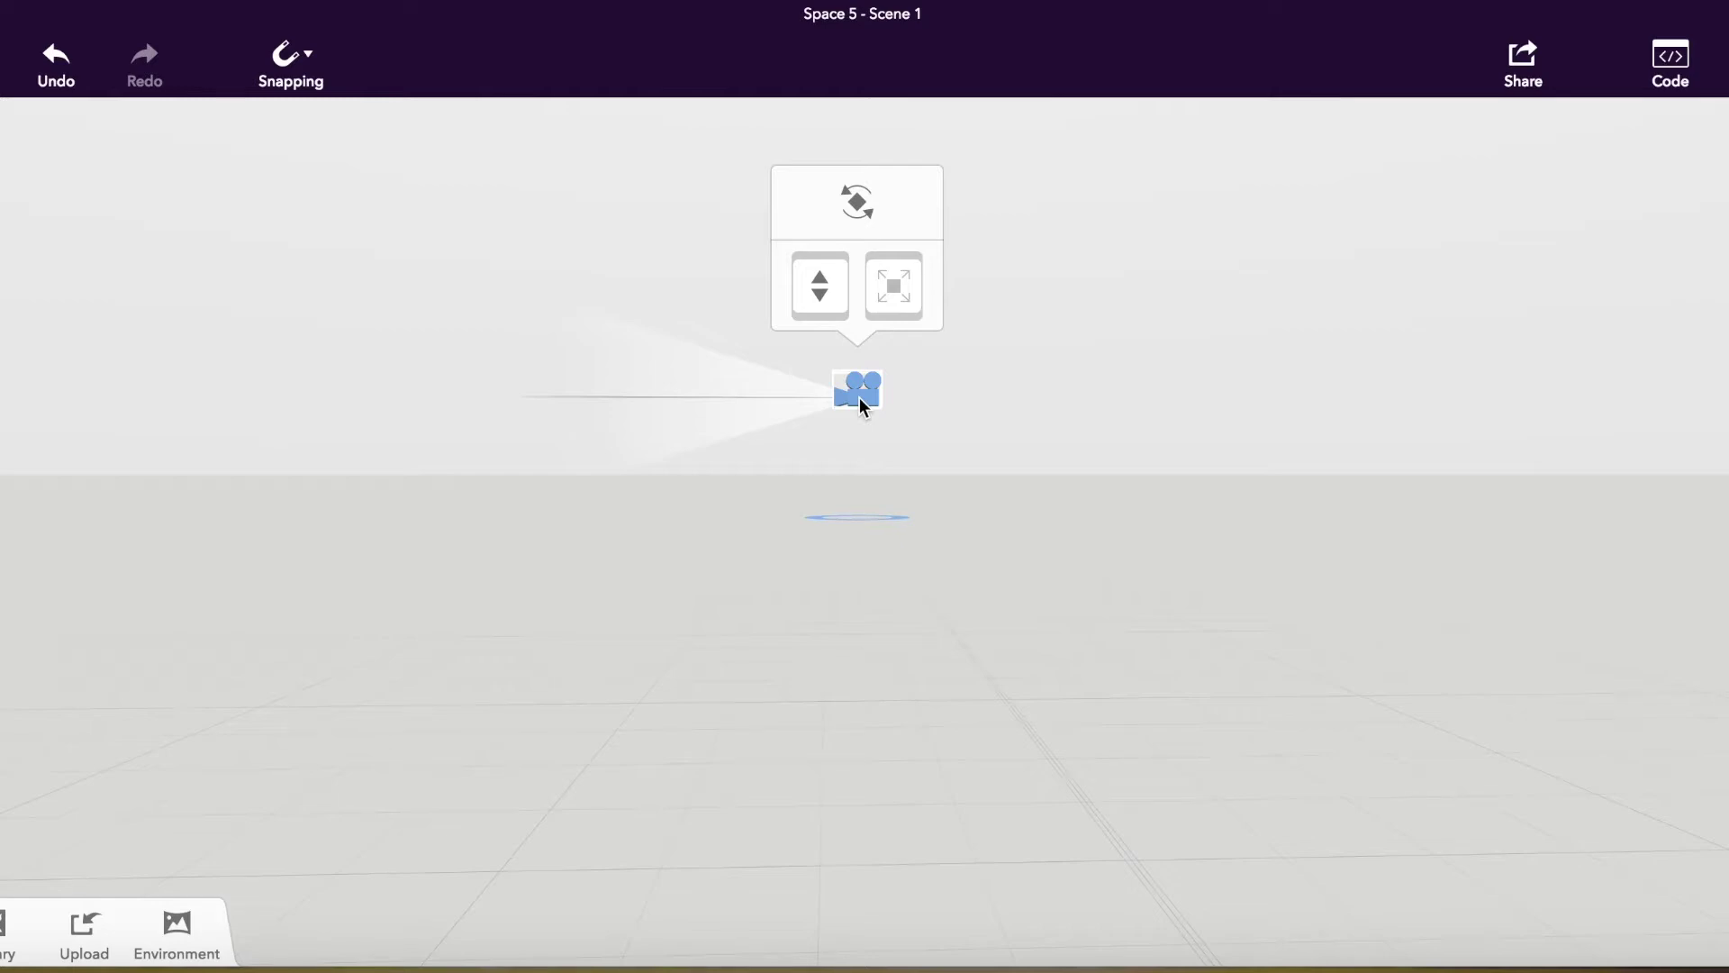
drag(819, 285, 824, 409)
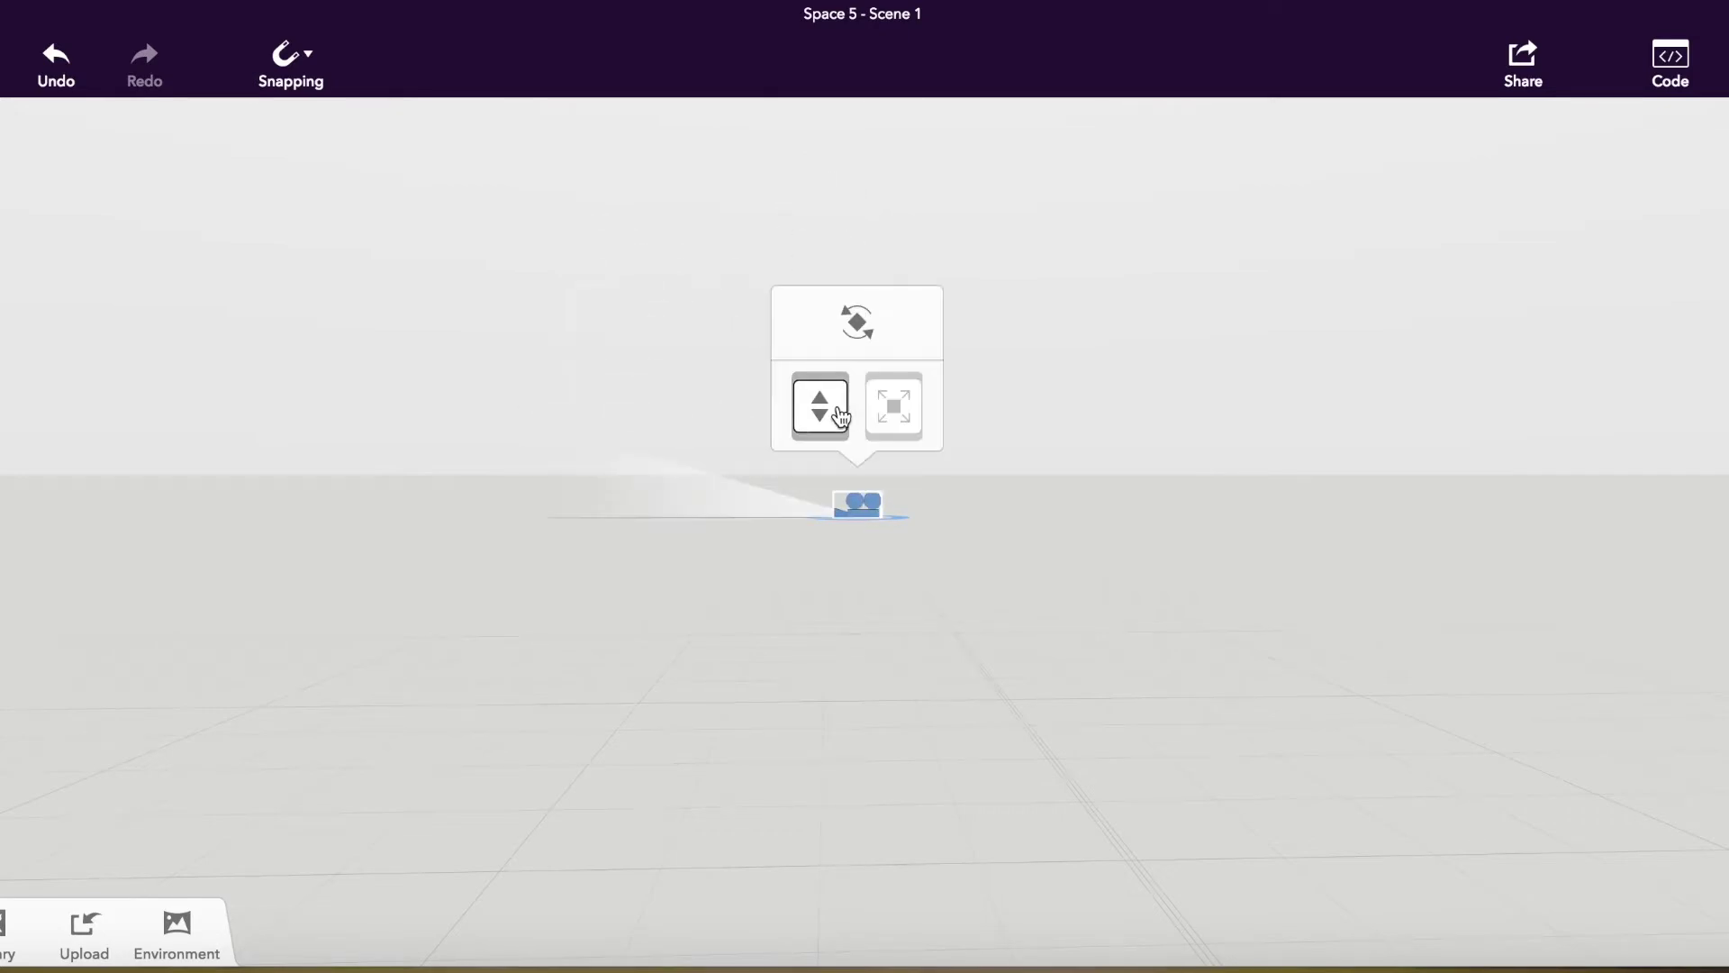
click(872, 335)
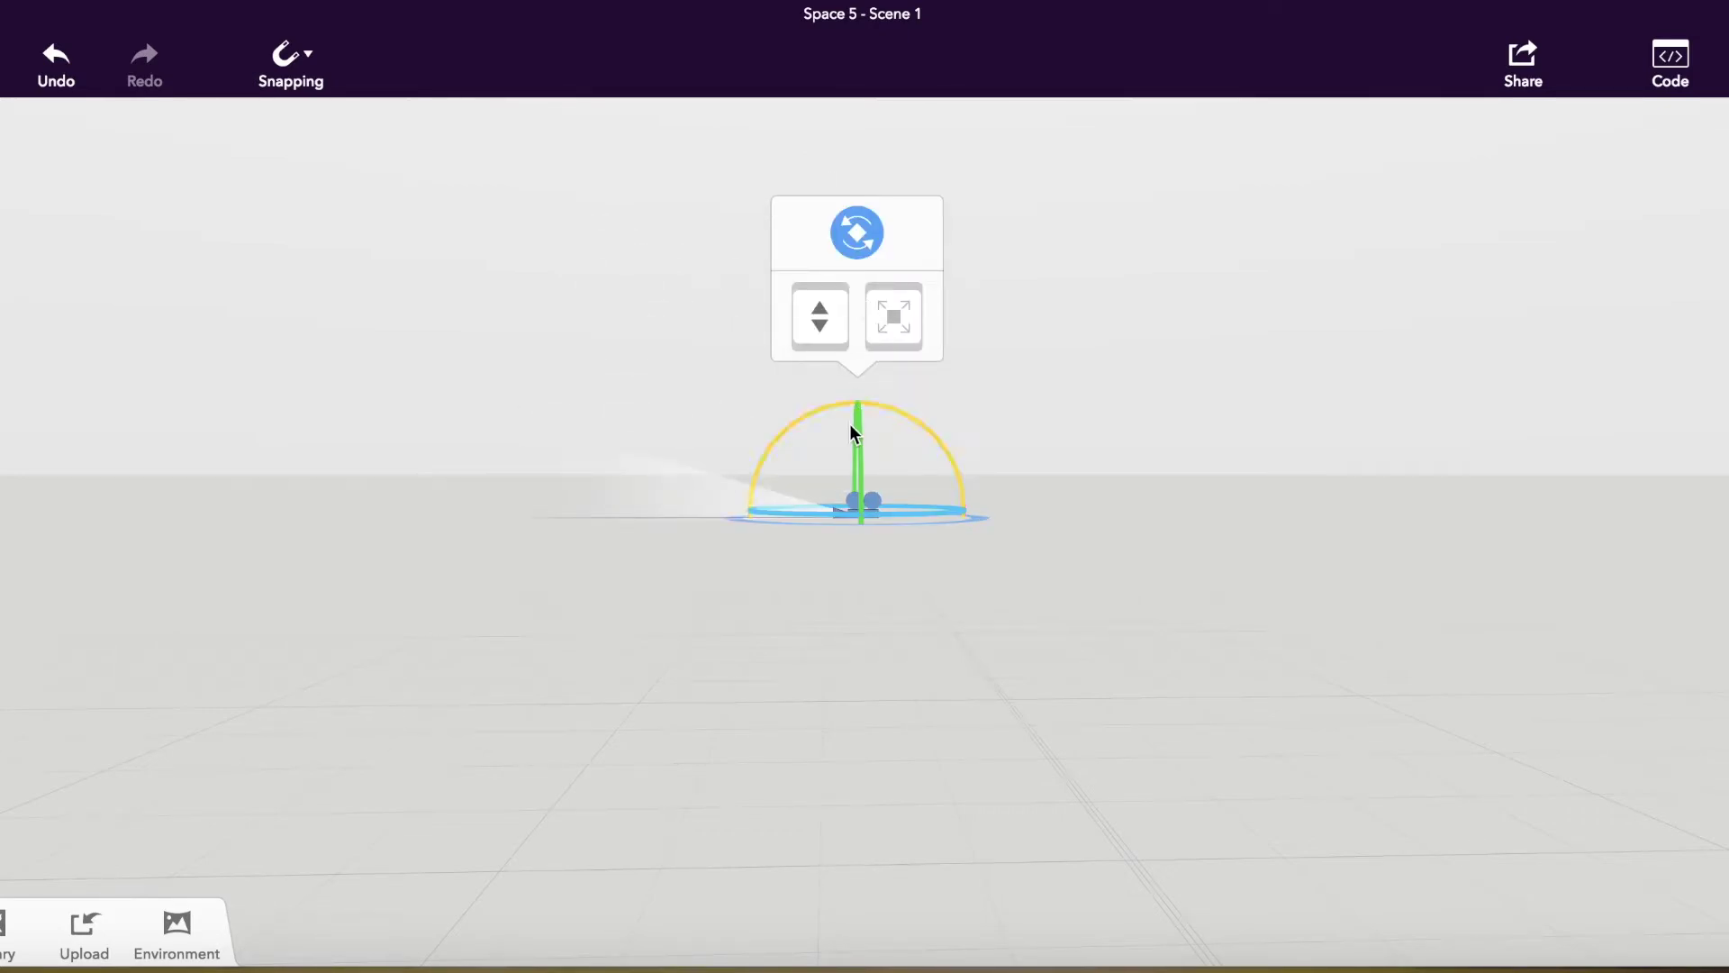
mouse_move(819, 418)
mouse_down()
mouse_move(889, 404)
mouse_move(907, 424)
mouse_move(811, 402)
mouse_move(786, 414)
mouse_up()
drag(817, 332, 816, 330)
drag(822, 444, 824, 190)
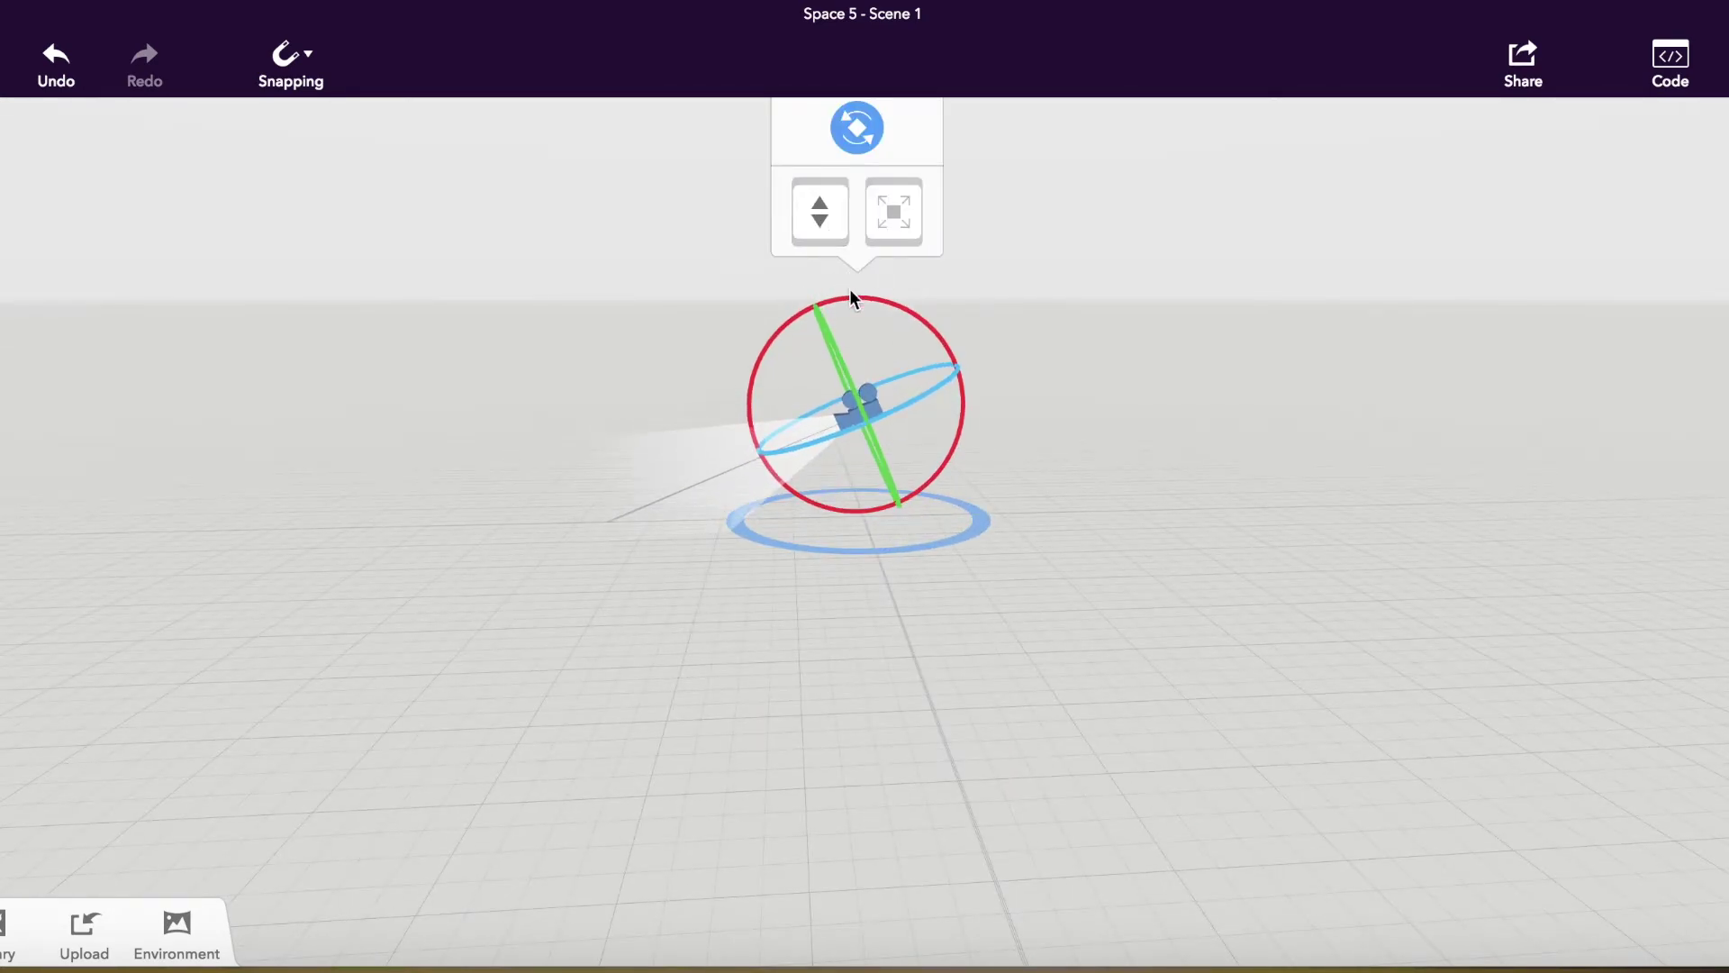
click(587, 707)
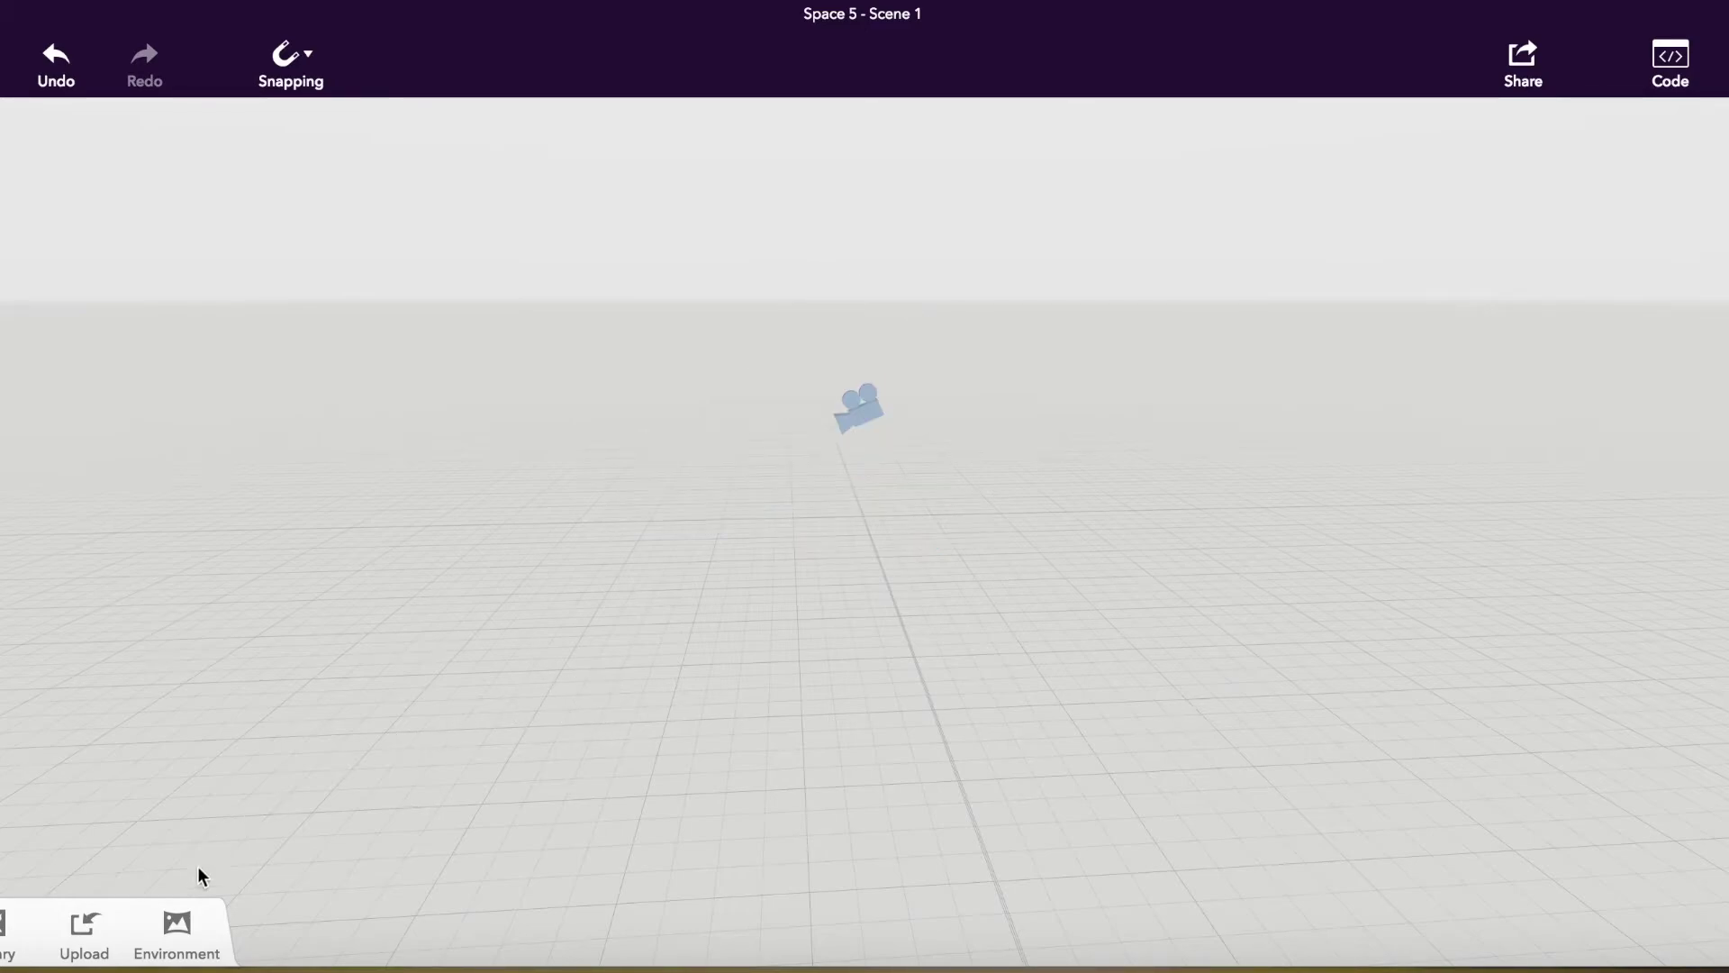
Switch Scene 1's environment to the green grassy hills with trees
click(177, 935)
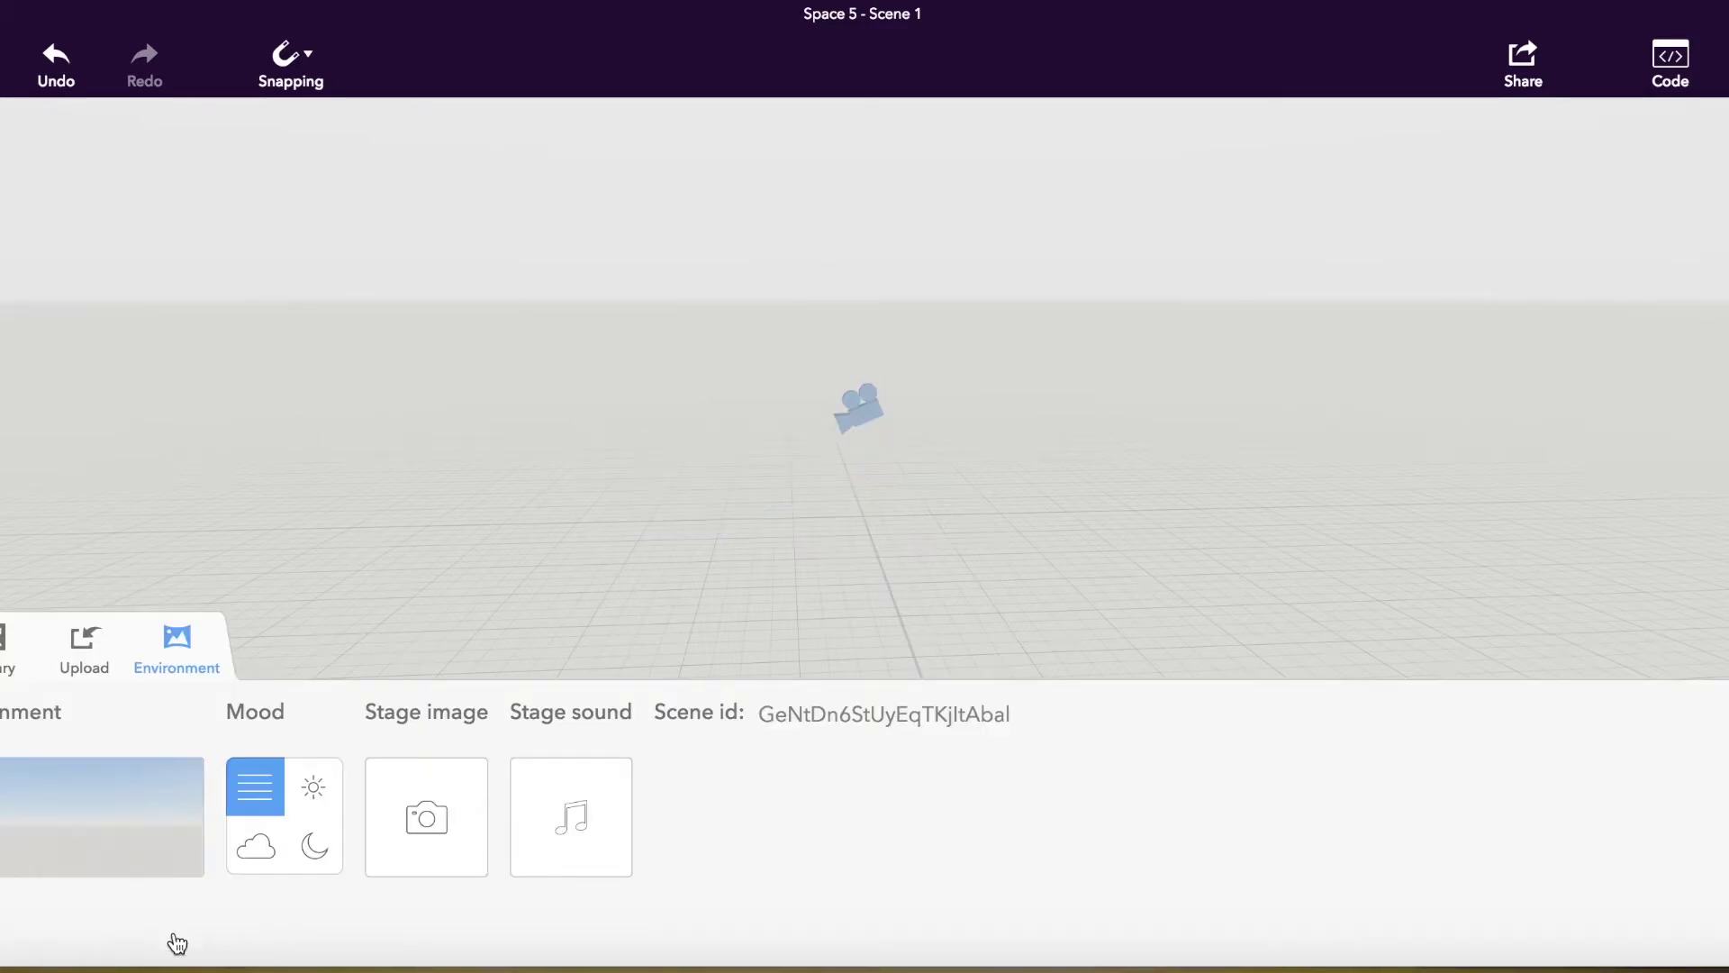
click(89, 798)
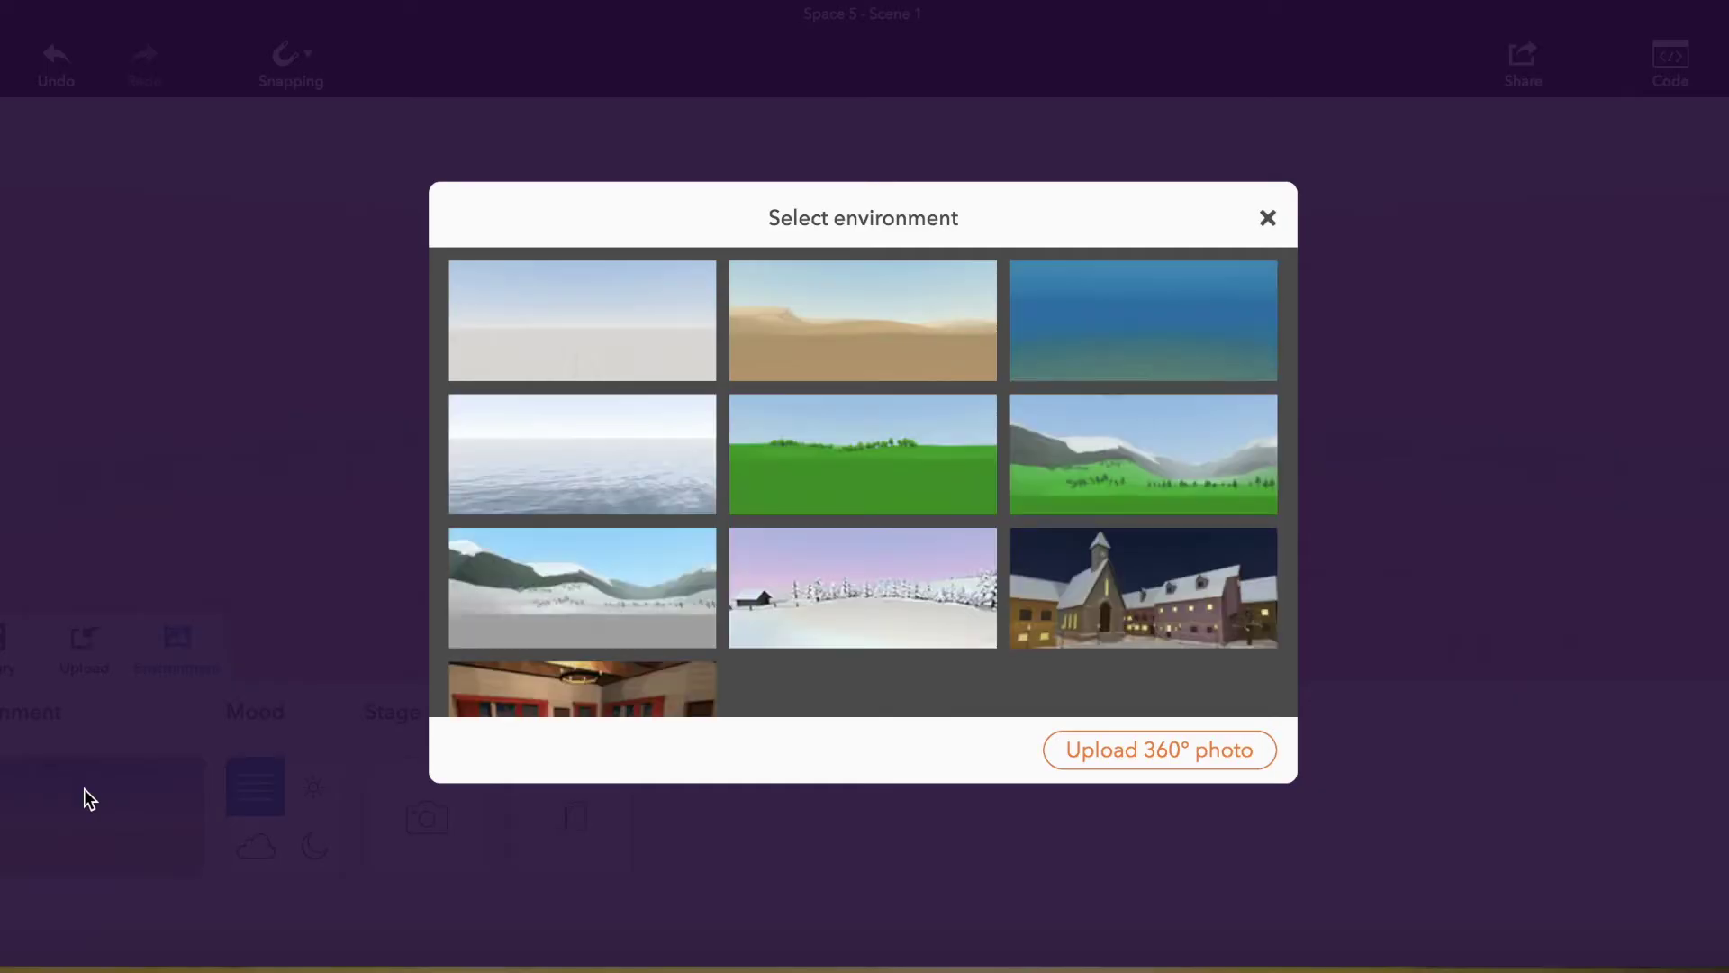
click(906, 451)
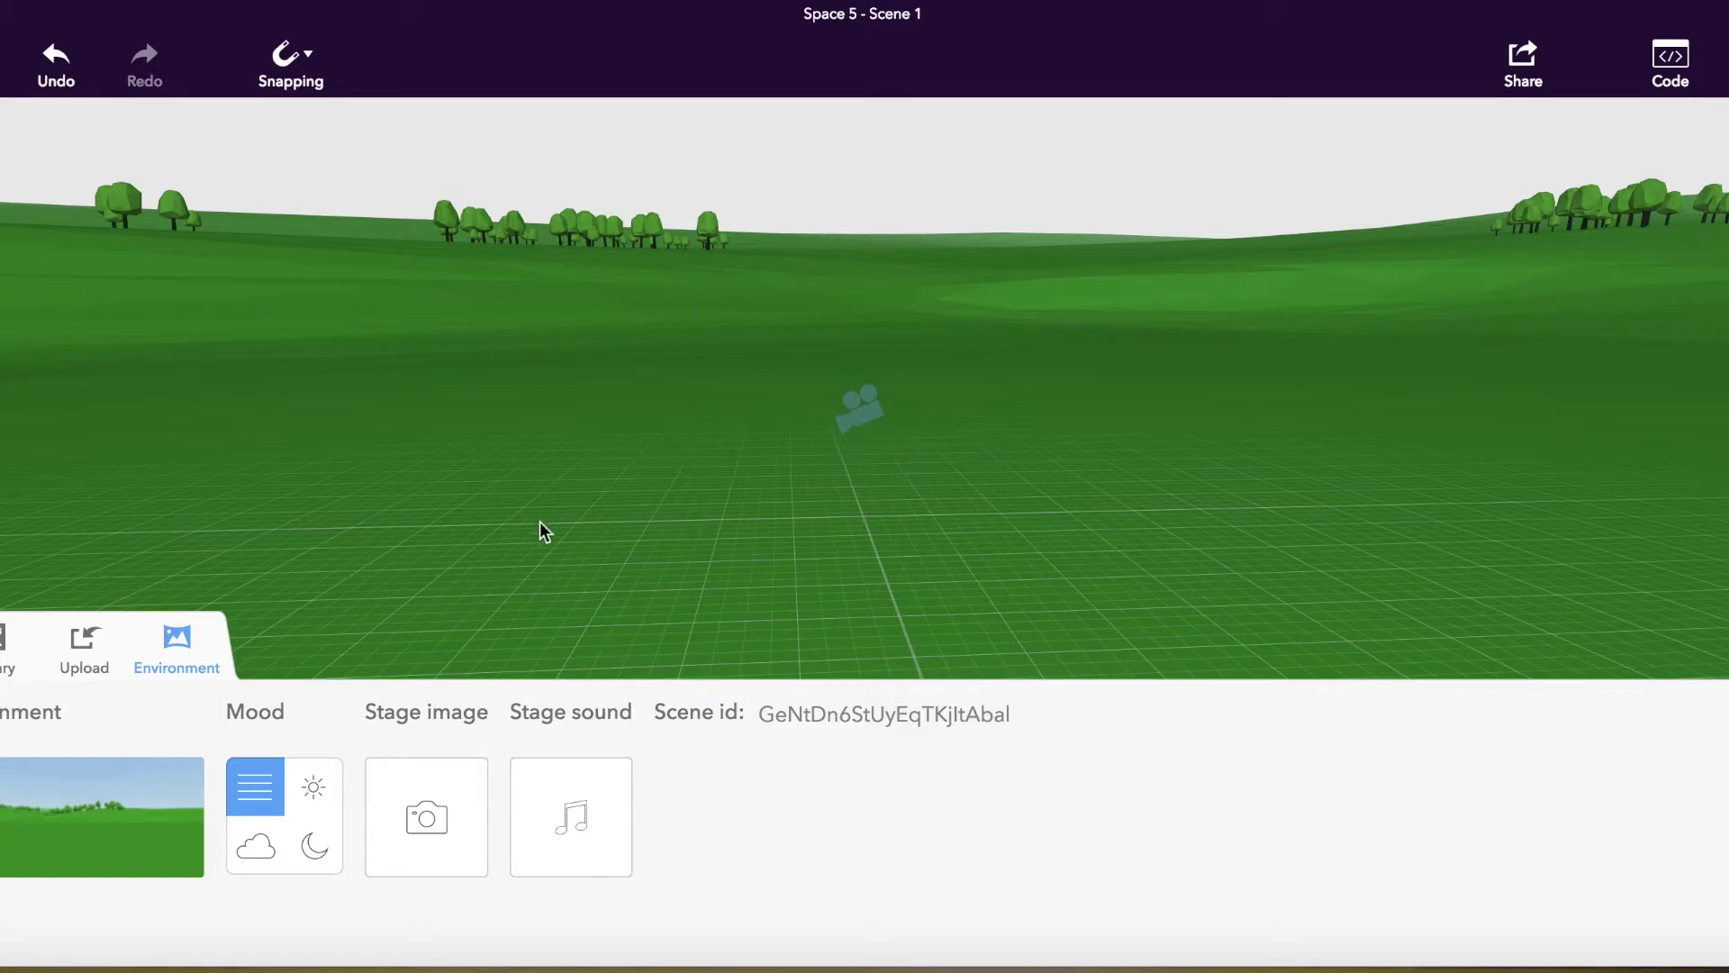
Place the standing man and the origami bird from the Library onto the grass
click(5, 638)
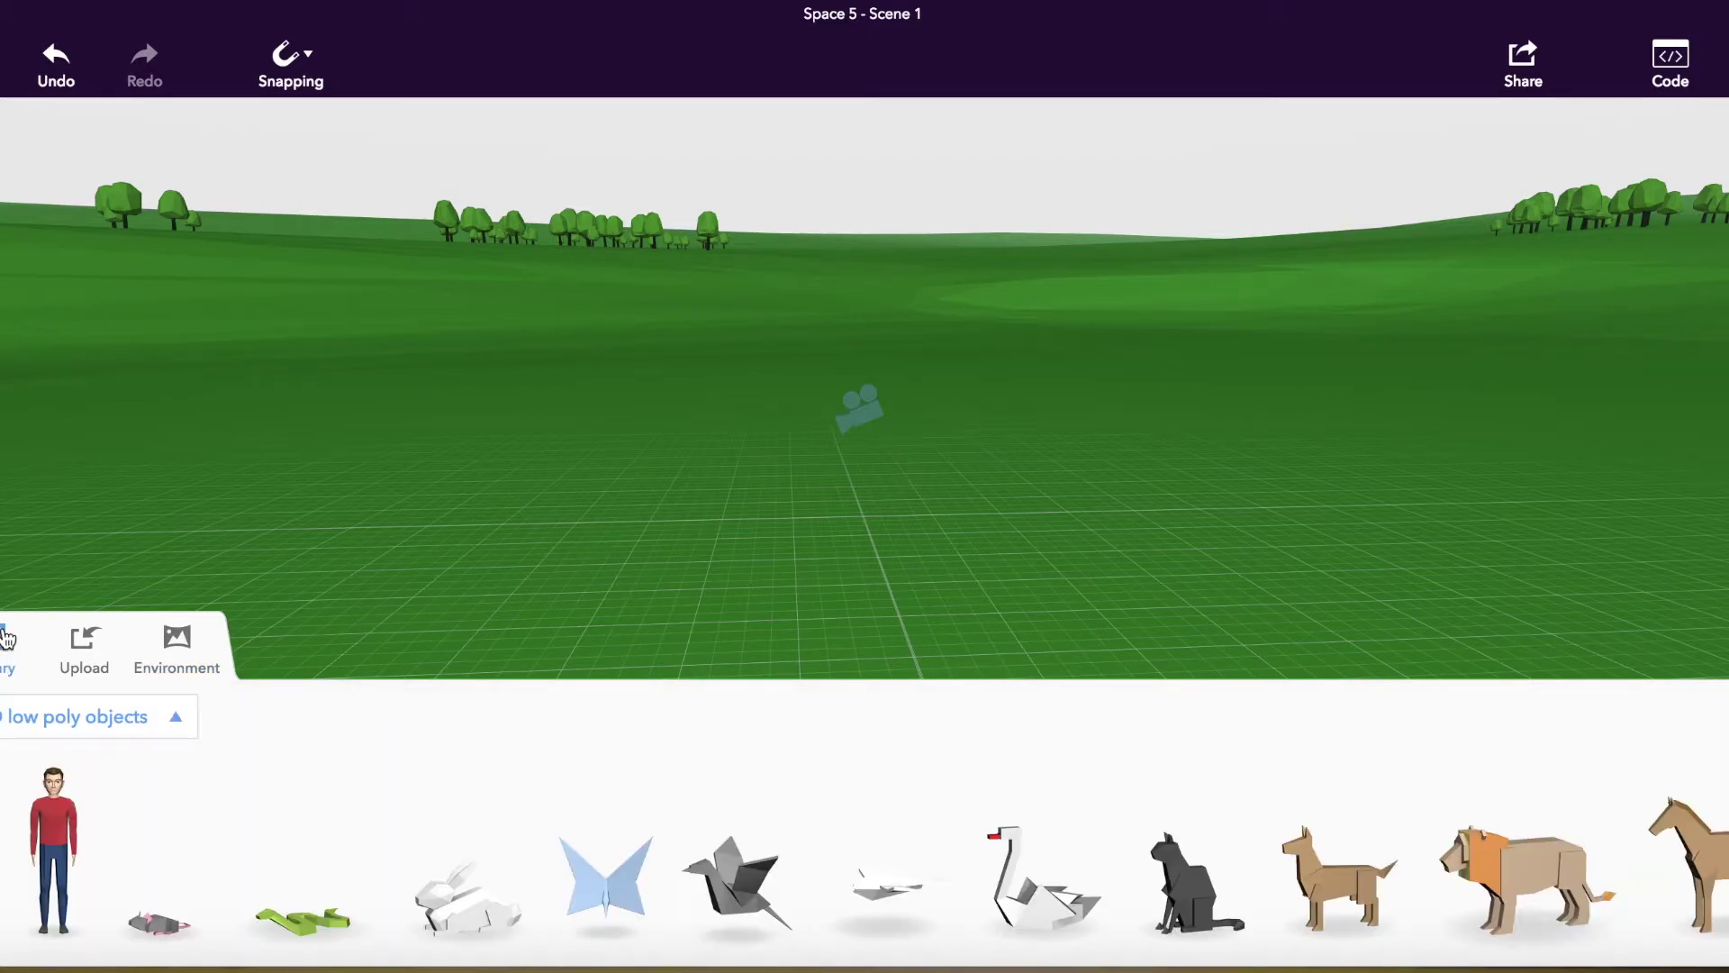
click(47, 840)
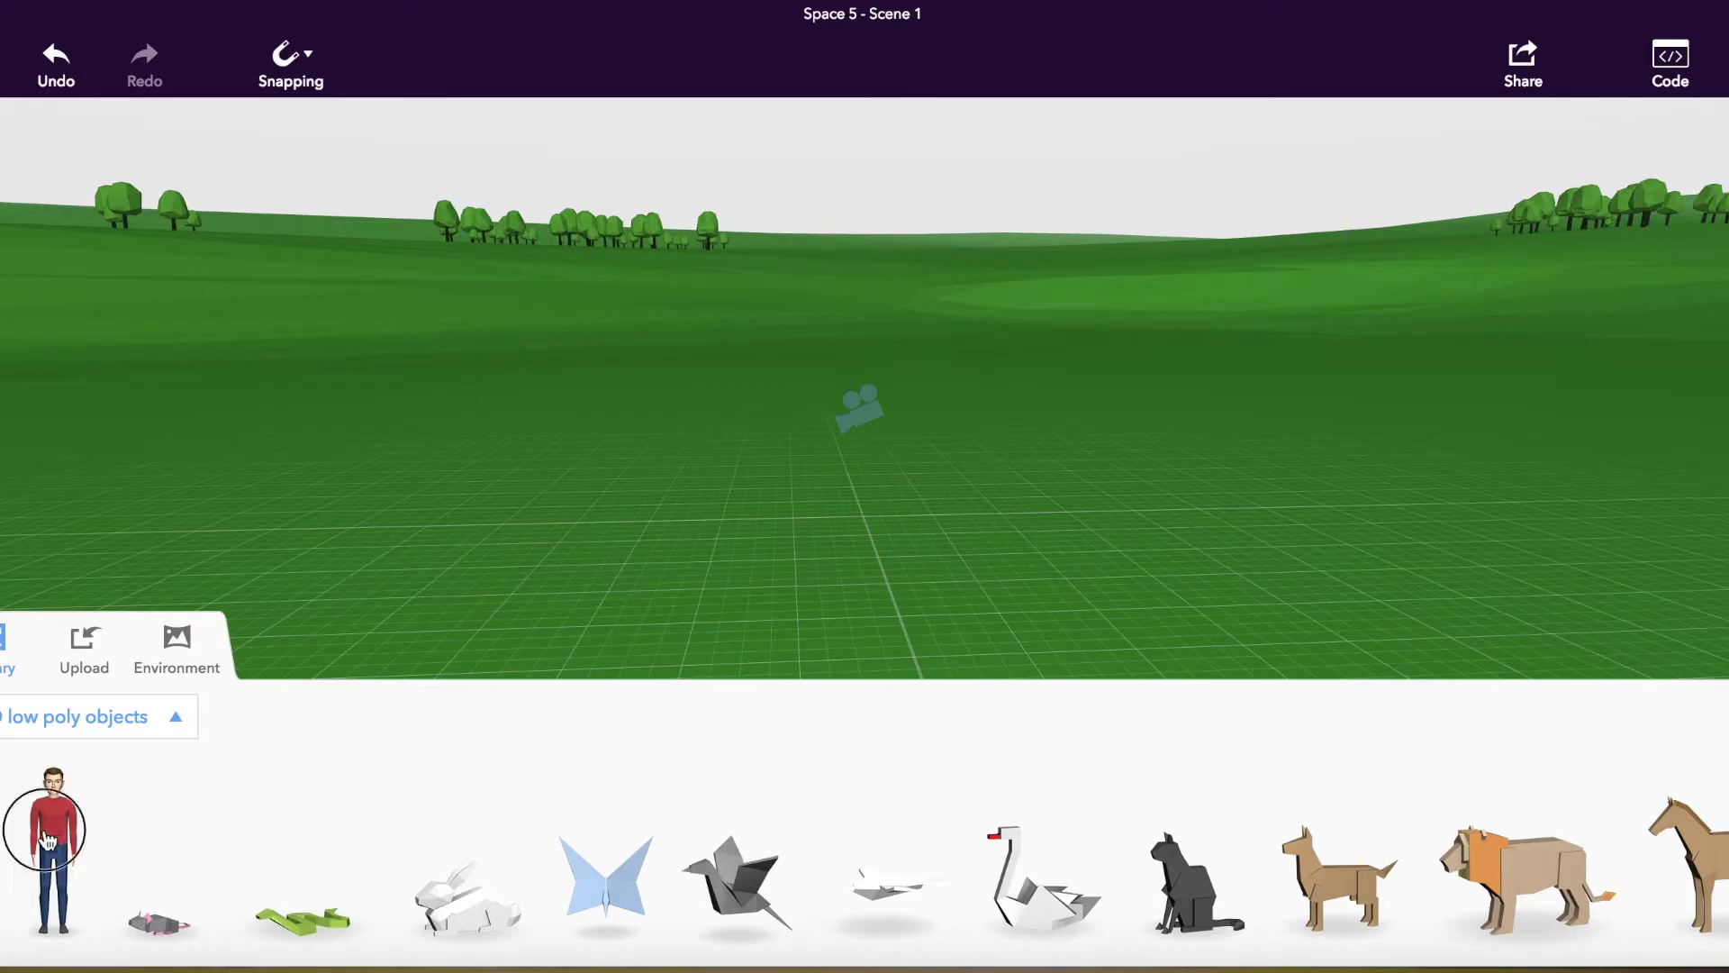
drag(47, 840, 476, 509)
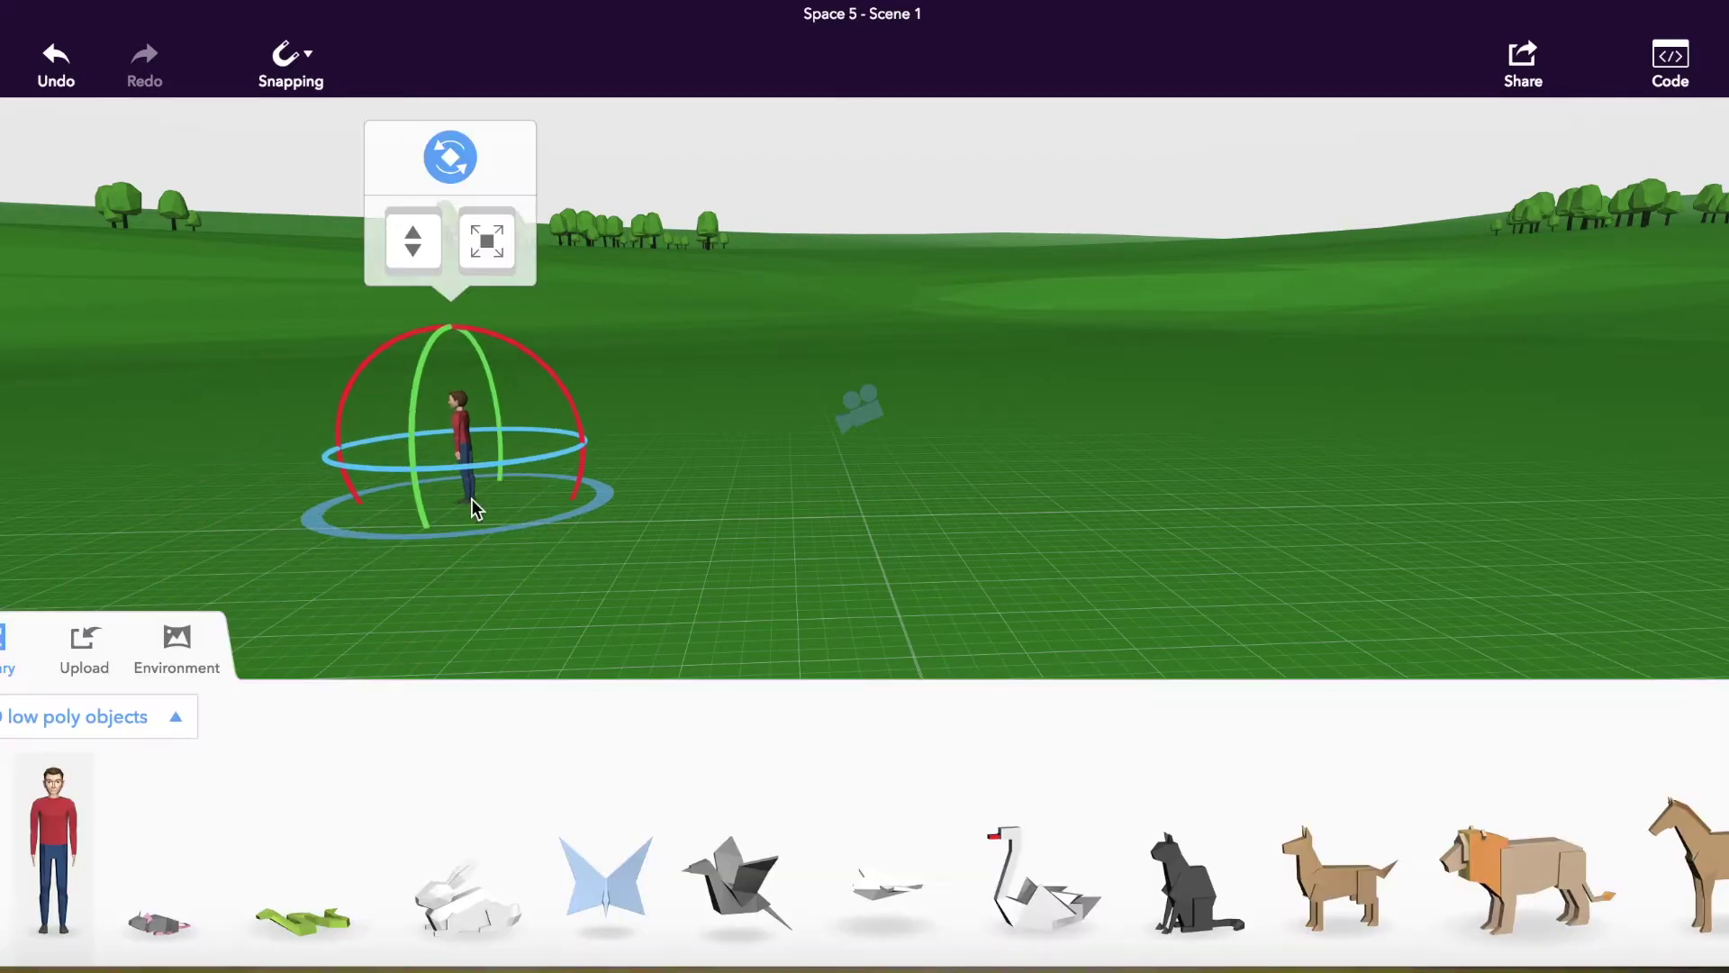
drag(736, 875, 1251, 400)
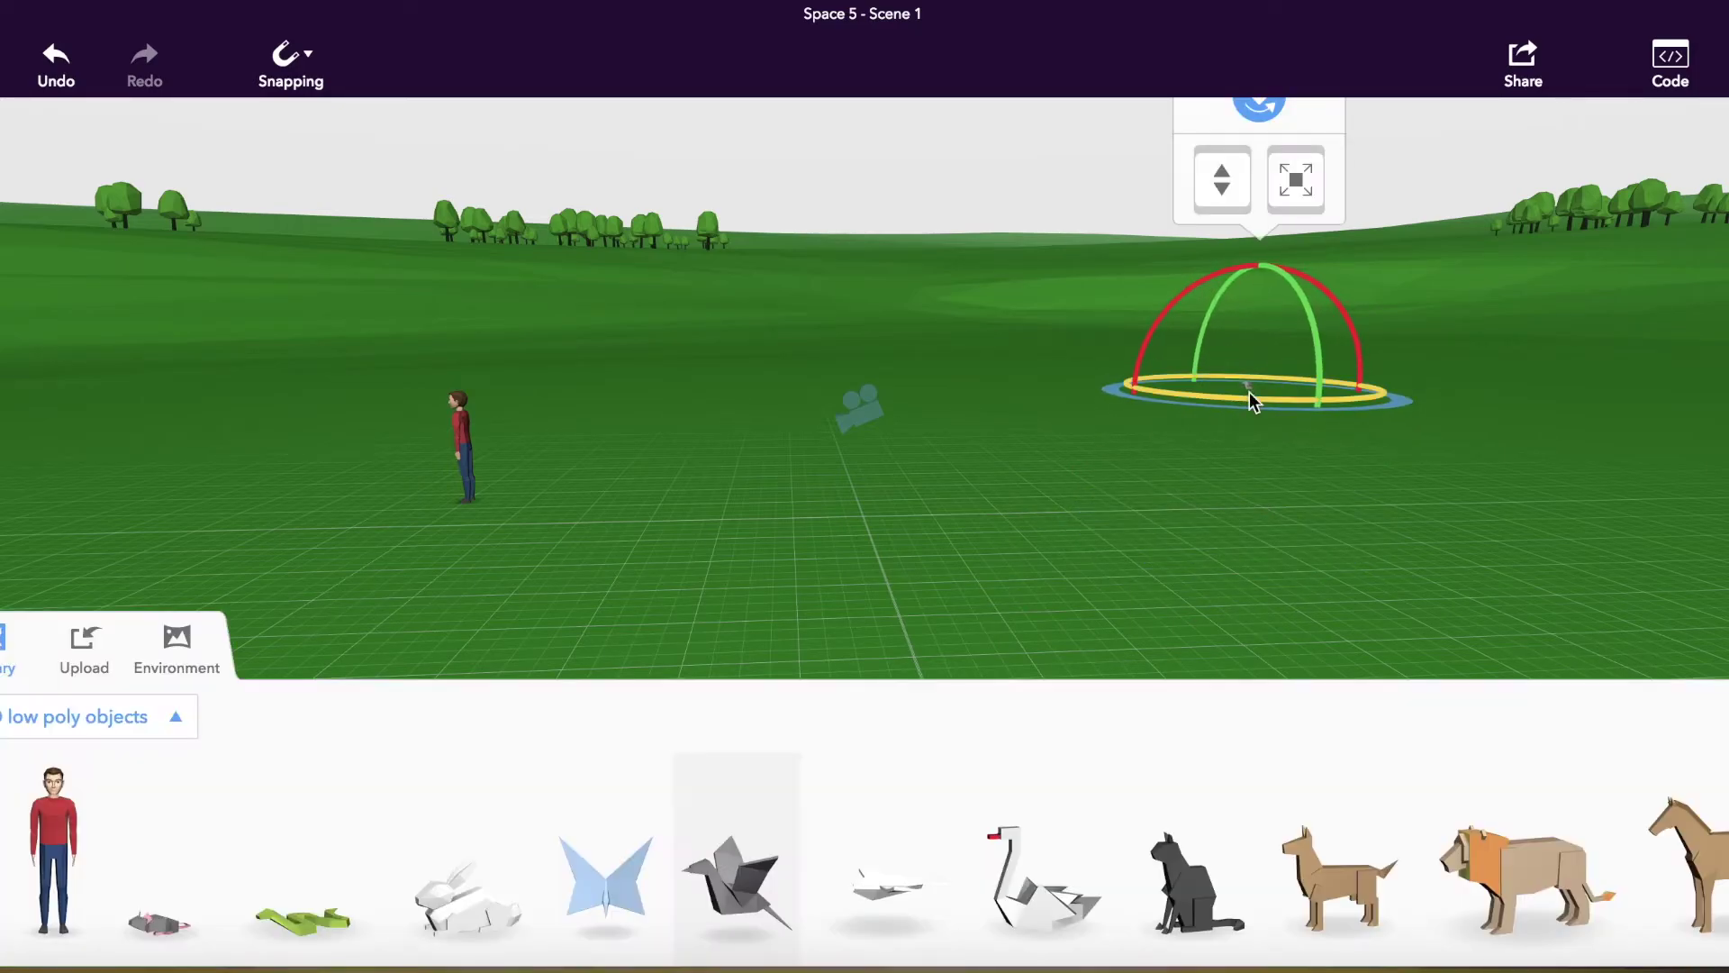
Enlarge the origami bird with its scale handle
click(1301, 180)
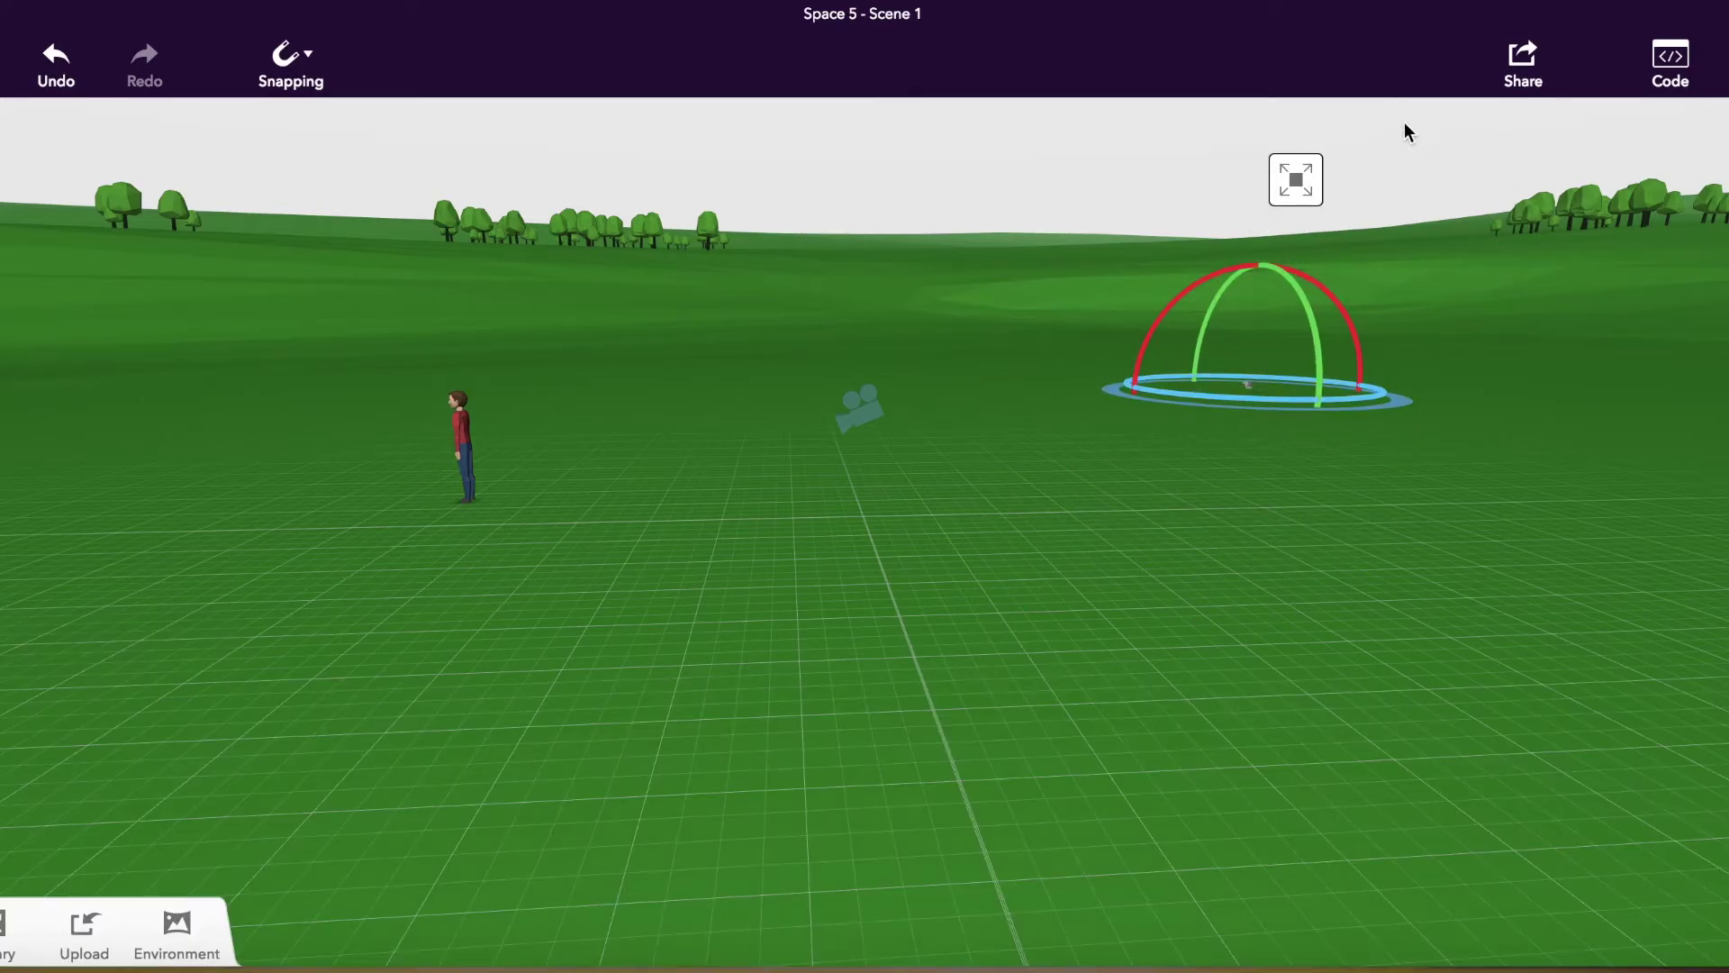
click(1284, 185)
click(1297, 178)
click(1306, 178)
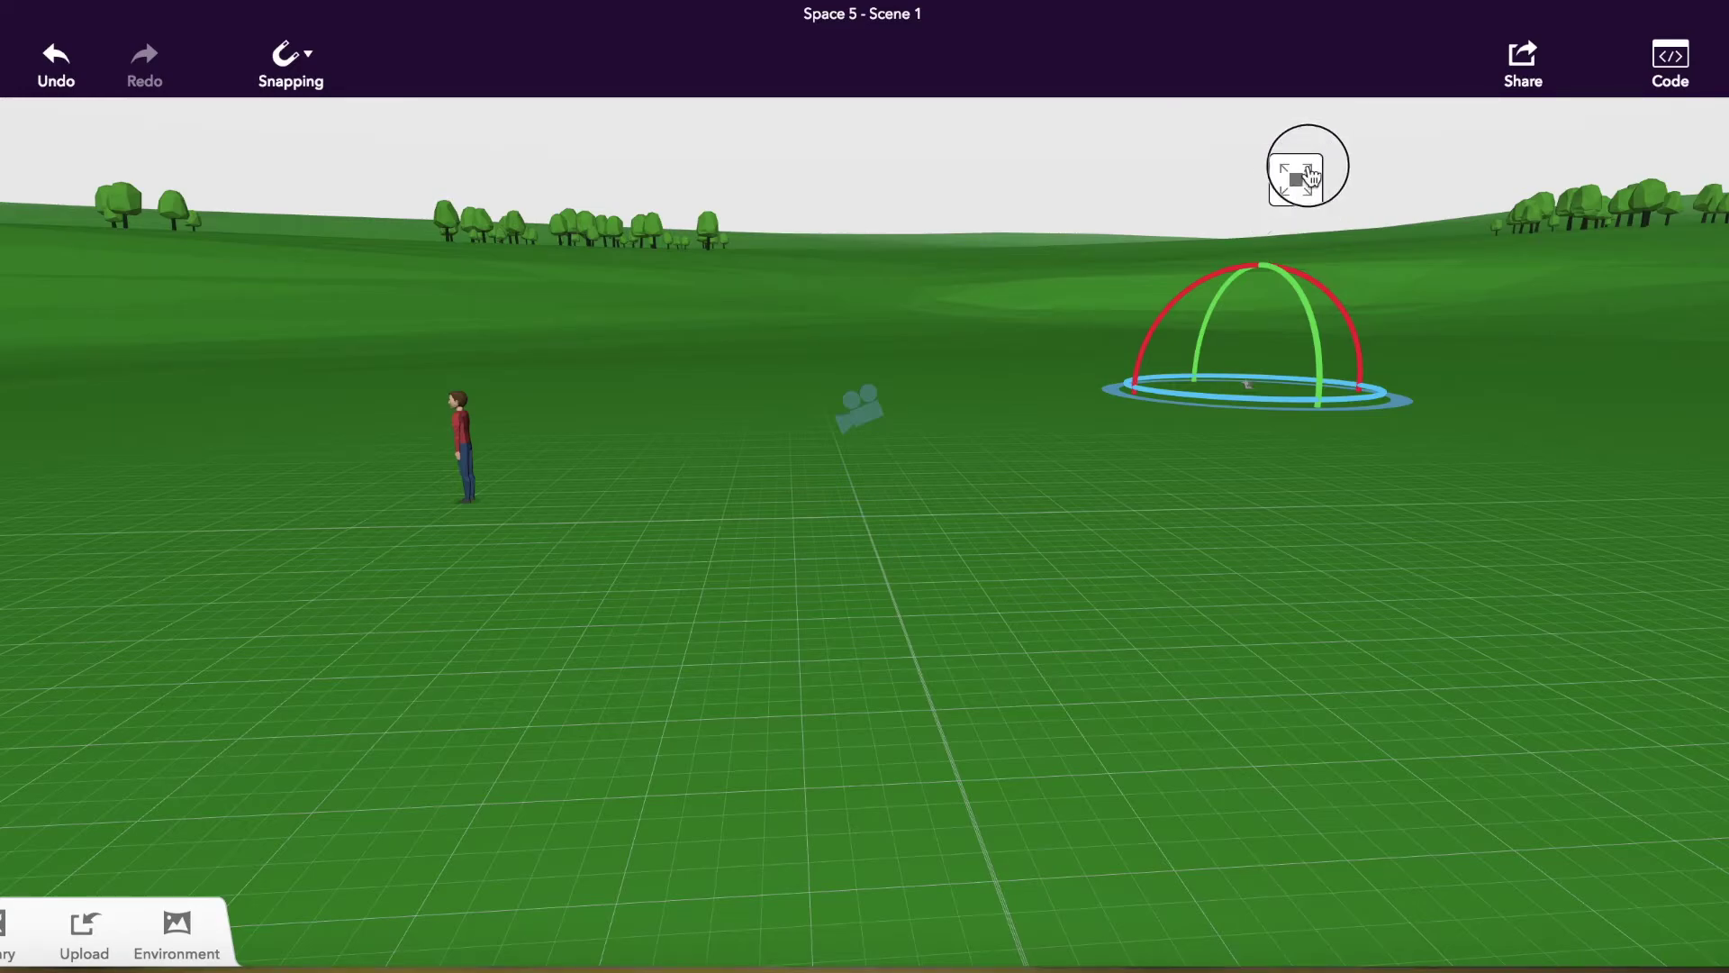
click(1225, 184)
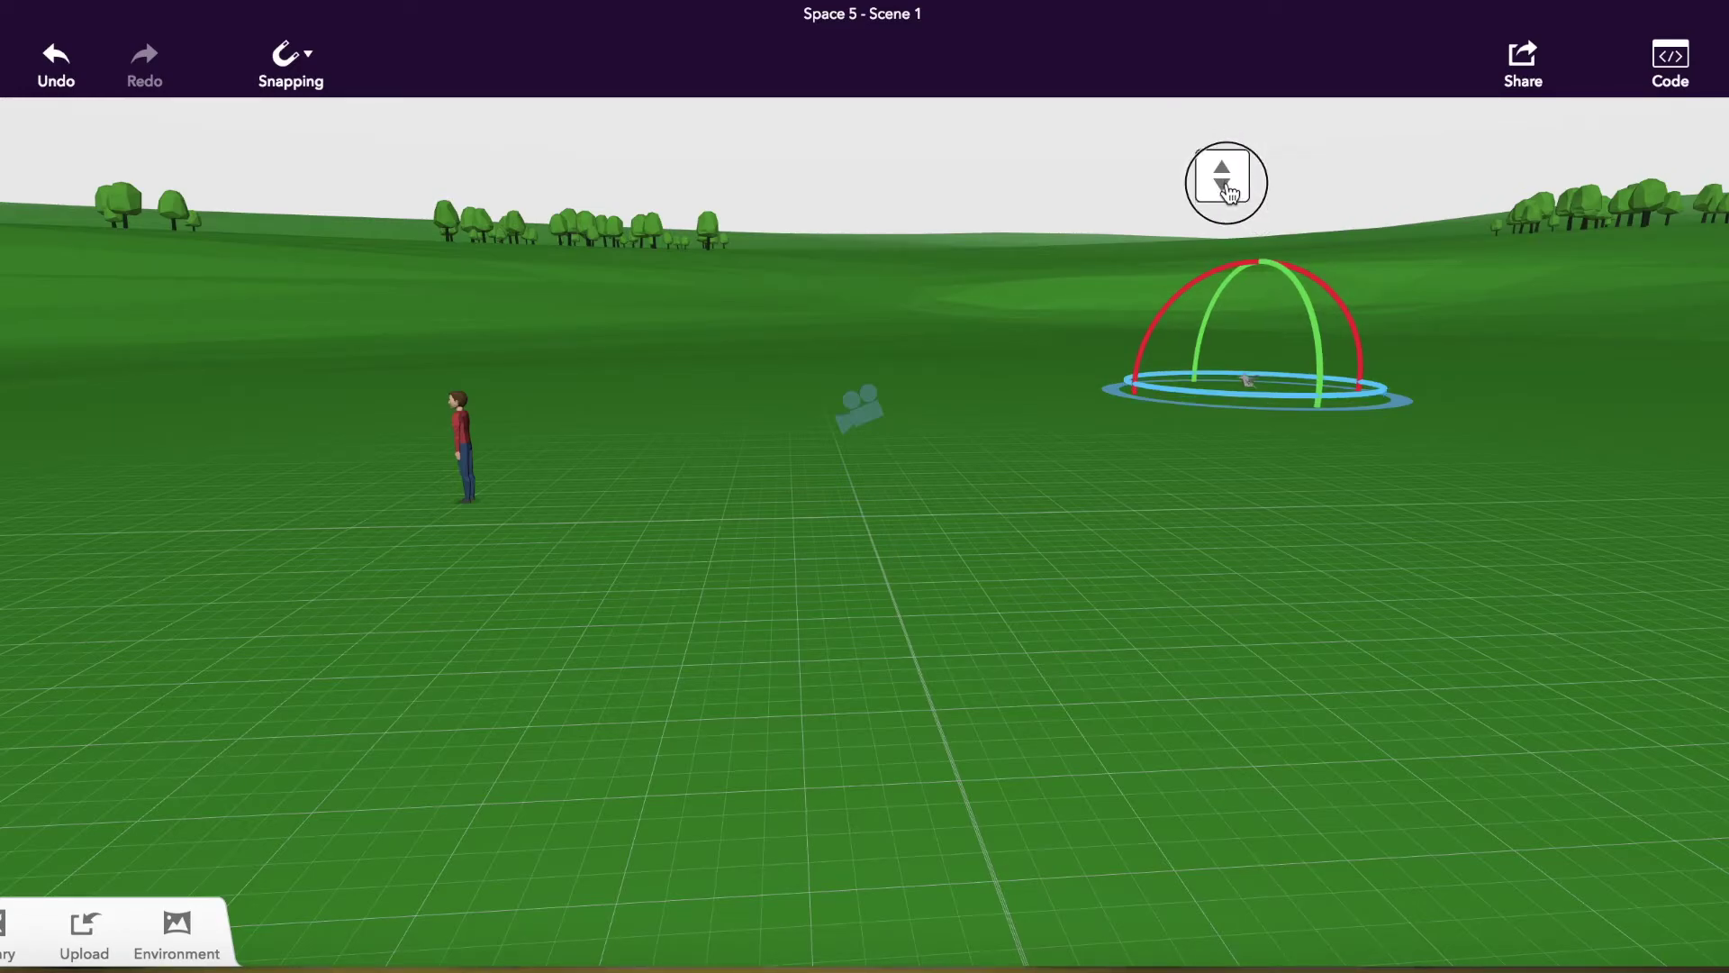
click(1223, 180)
click(1259, 105)
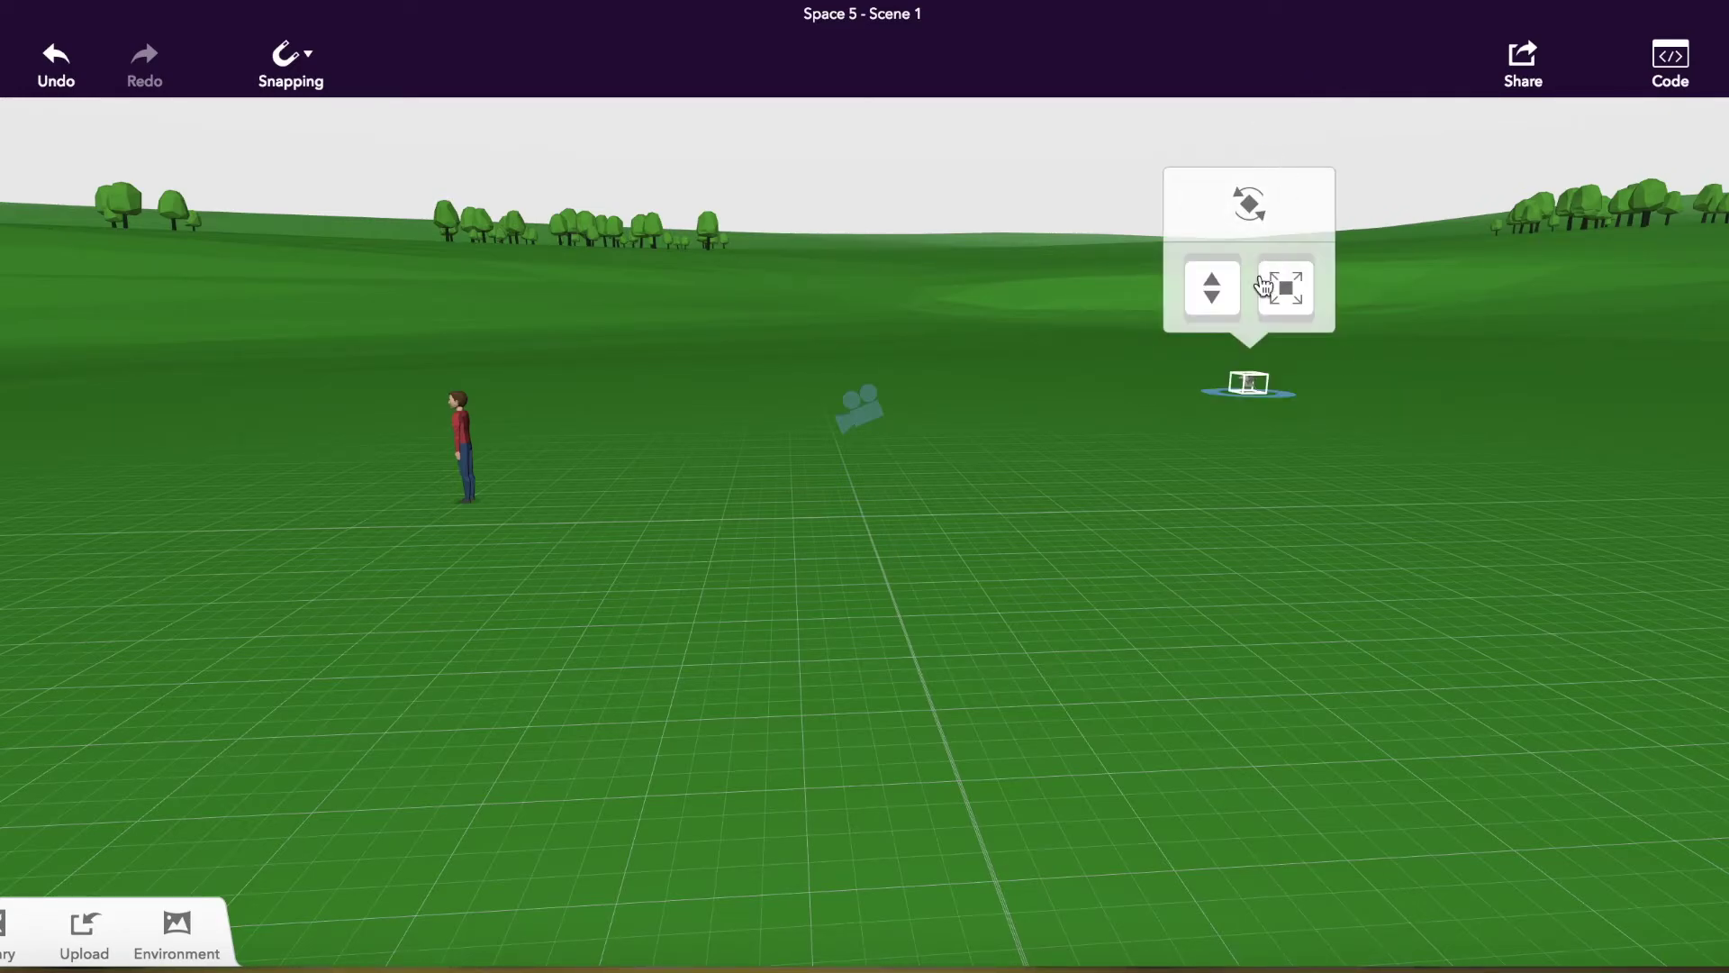
drag(1264, 287, 1330, 239)
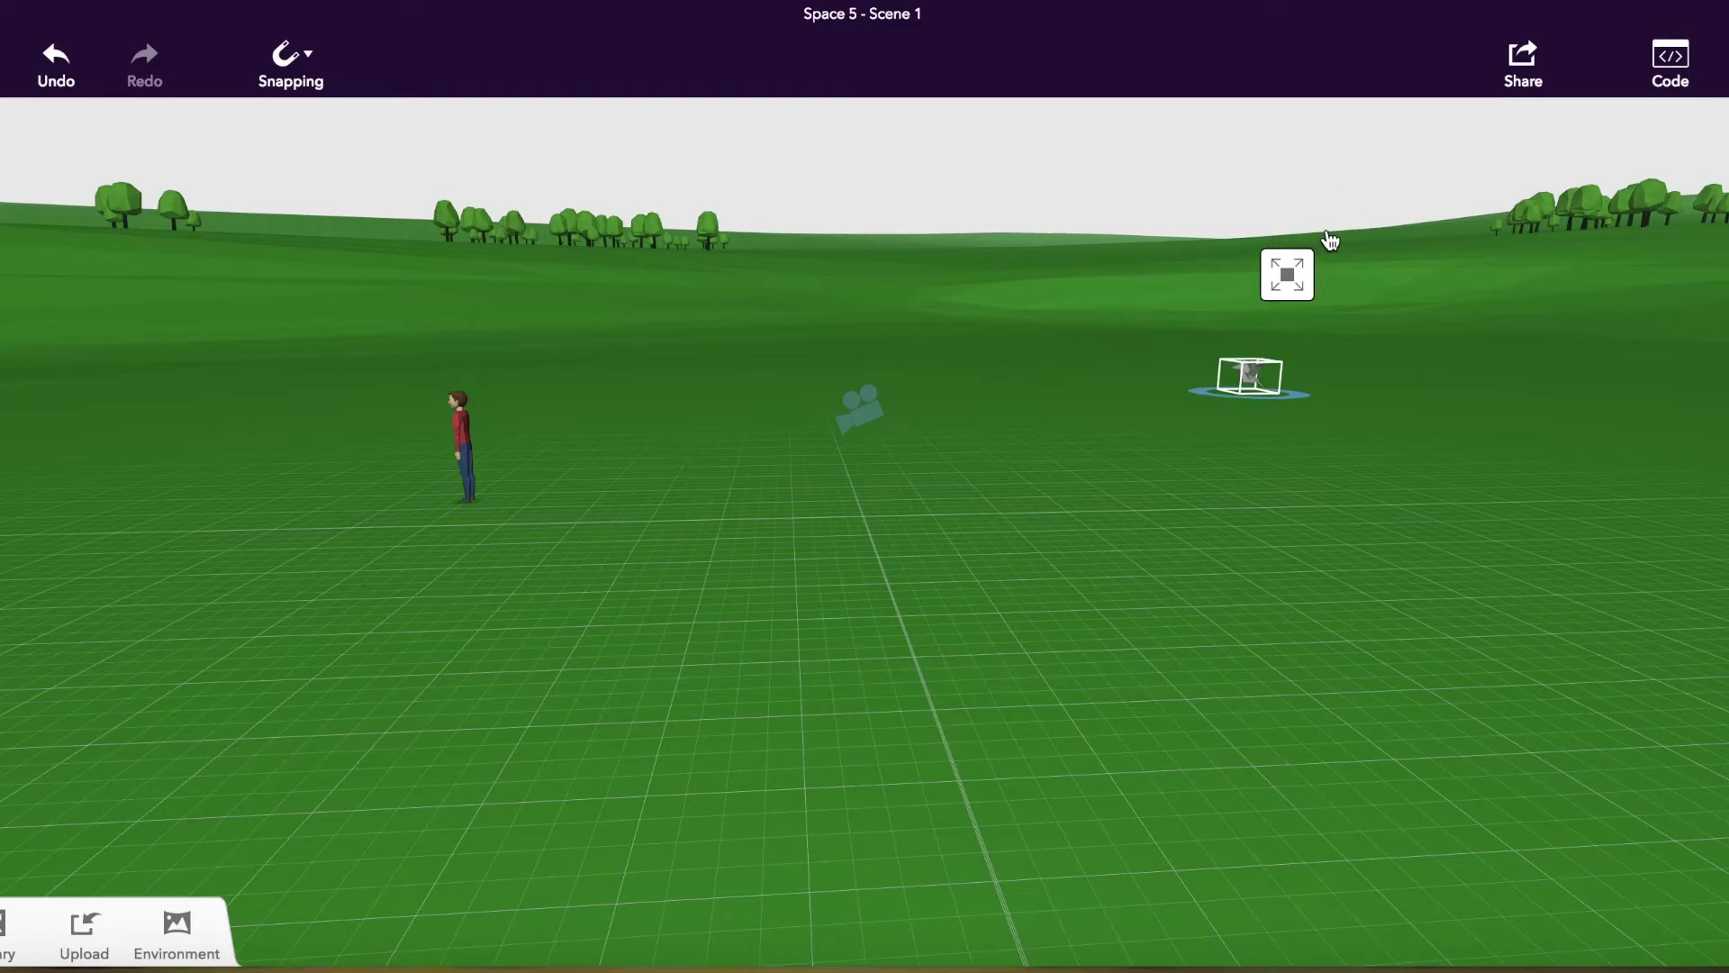
Enlarge the man and turn him about 157.5° to face the camera
click(465, 441)
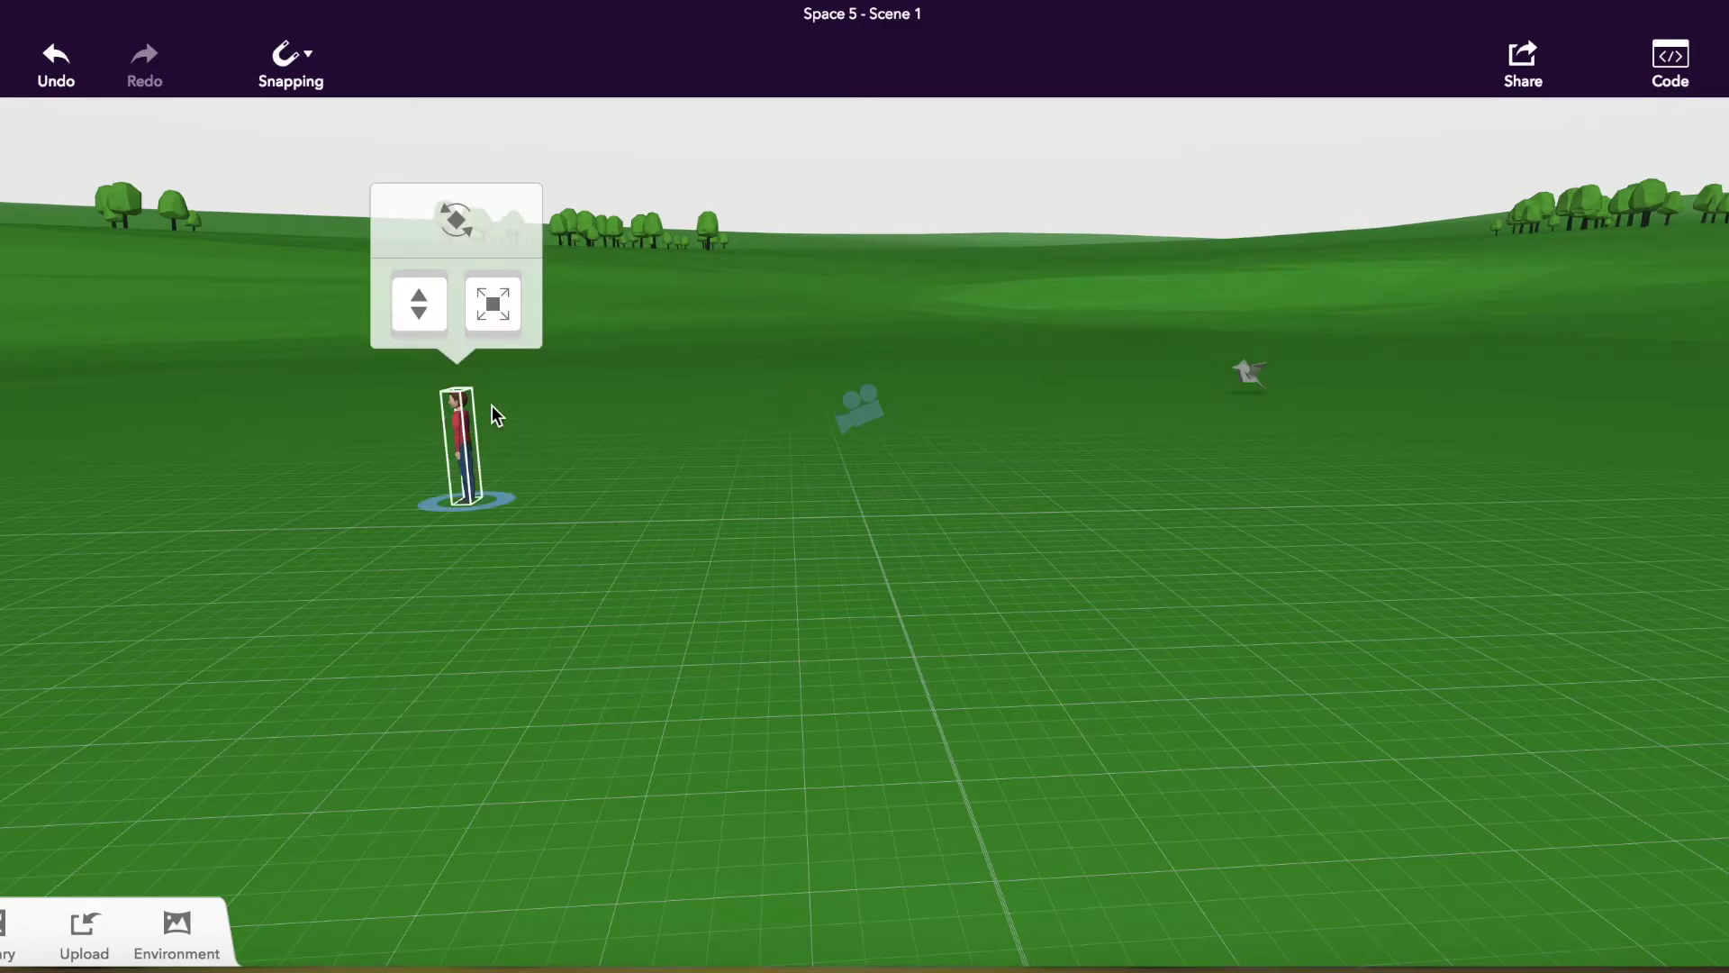
drag(493, 305, 552, 240)
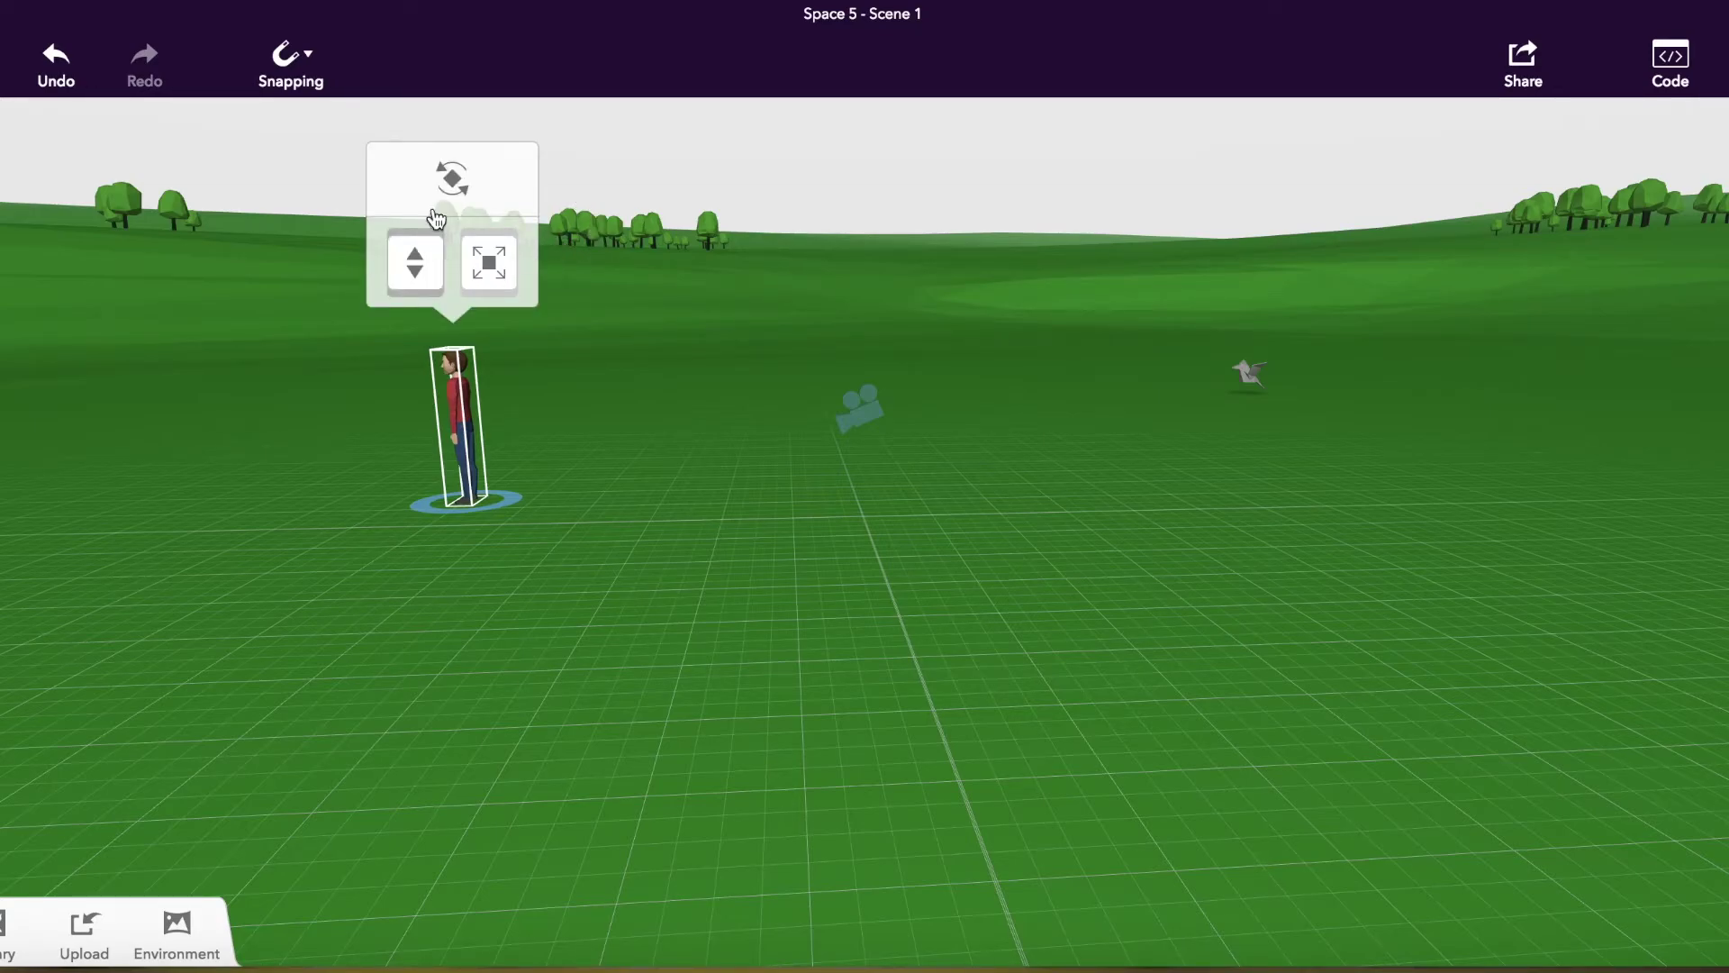
click(452, 179)
drag(370, 445, 540, 443)
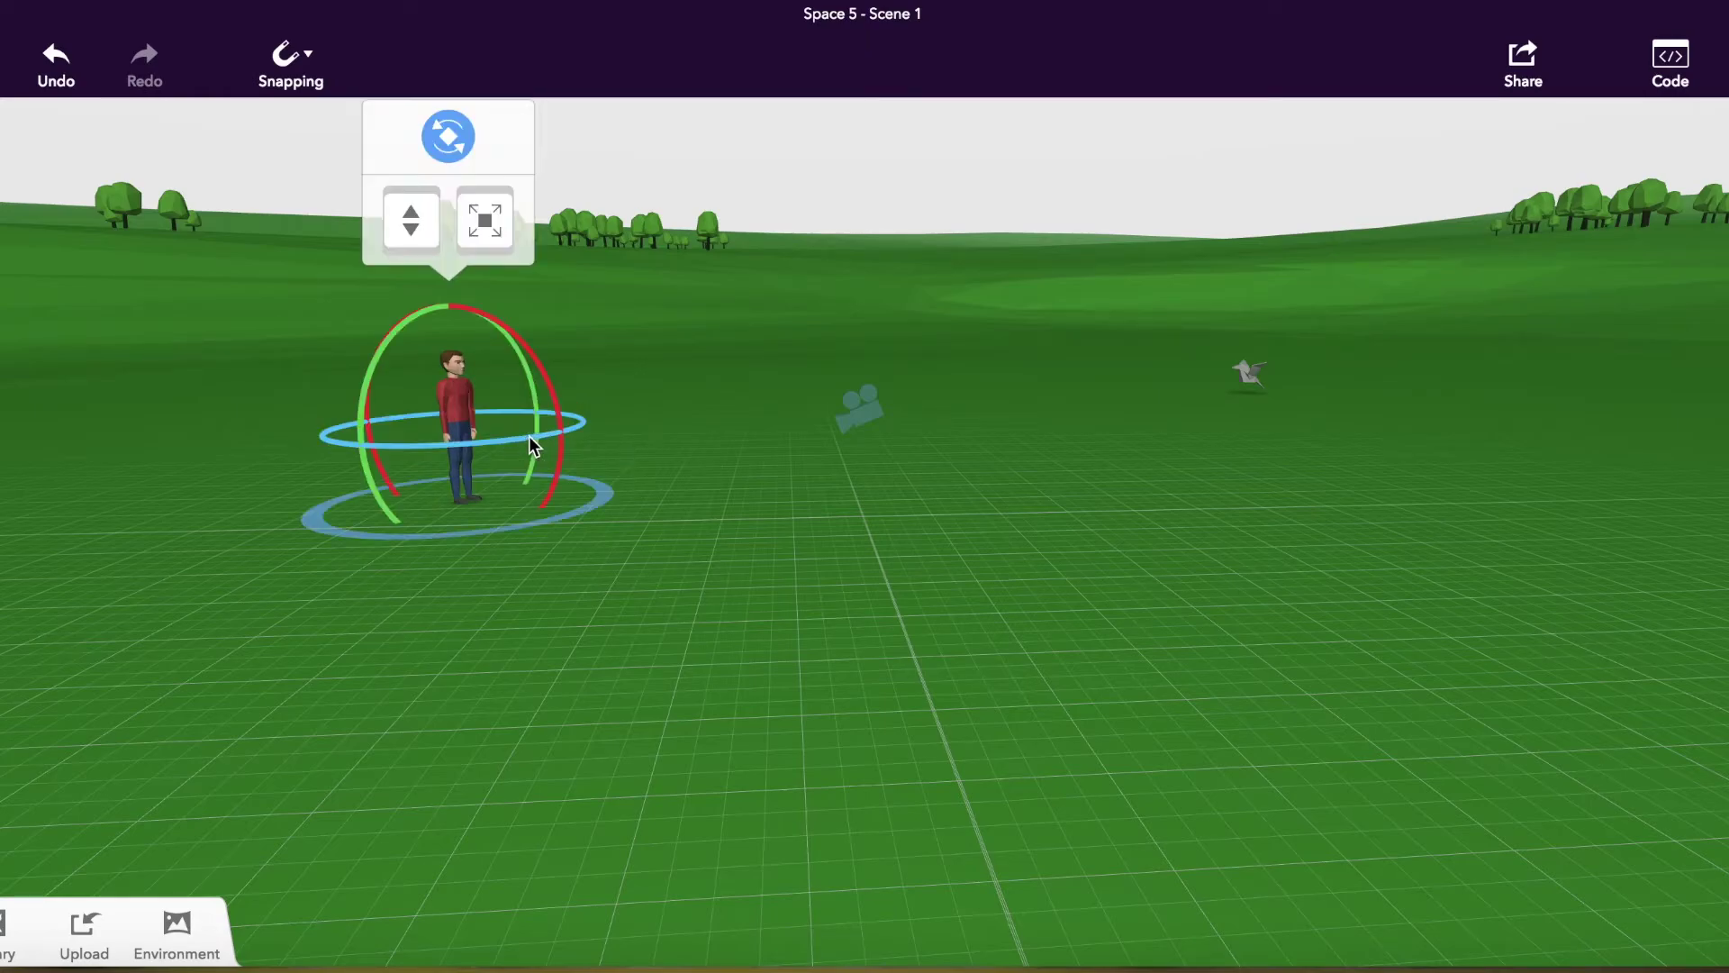
right_click(452, 413)
Try dark green on the man's shirt, then set it back to red
click(569, 389)
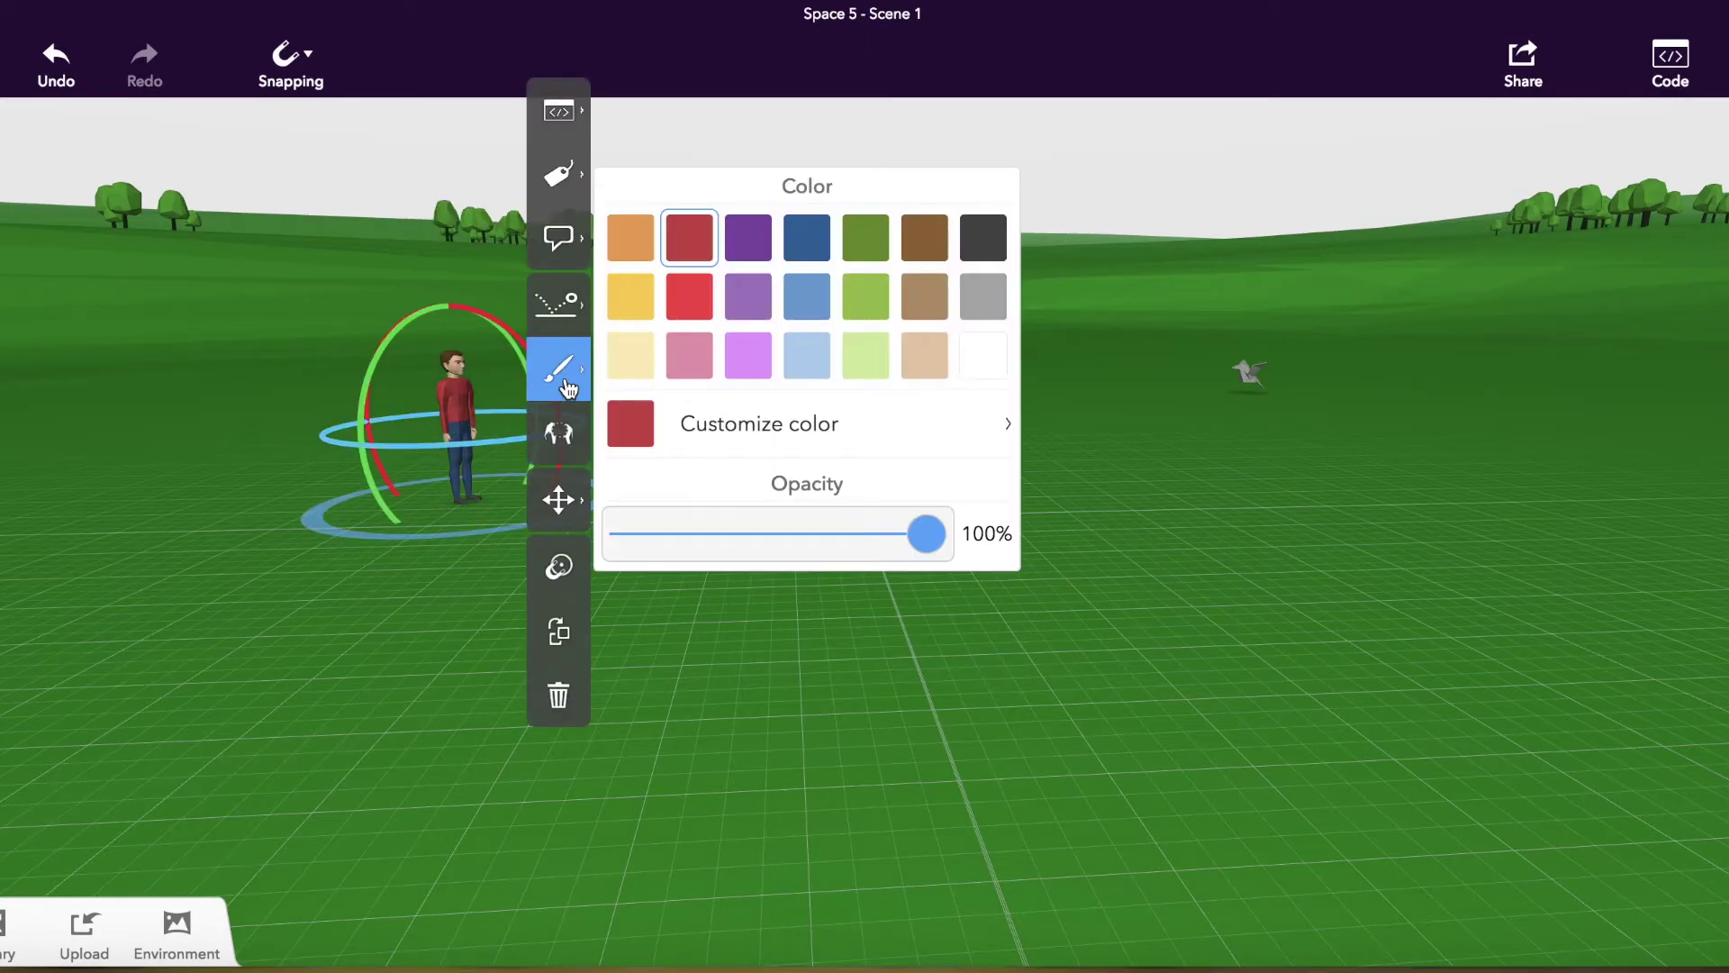
click(881, 252)
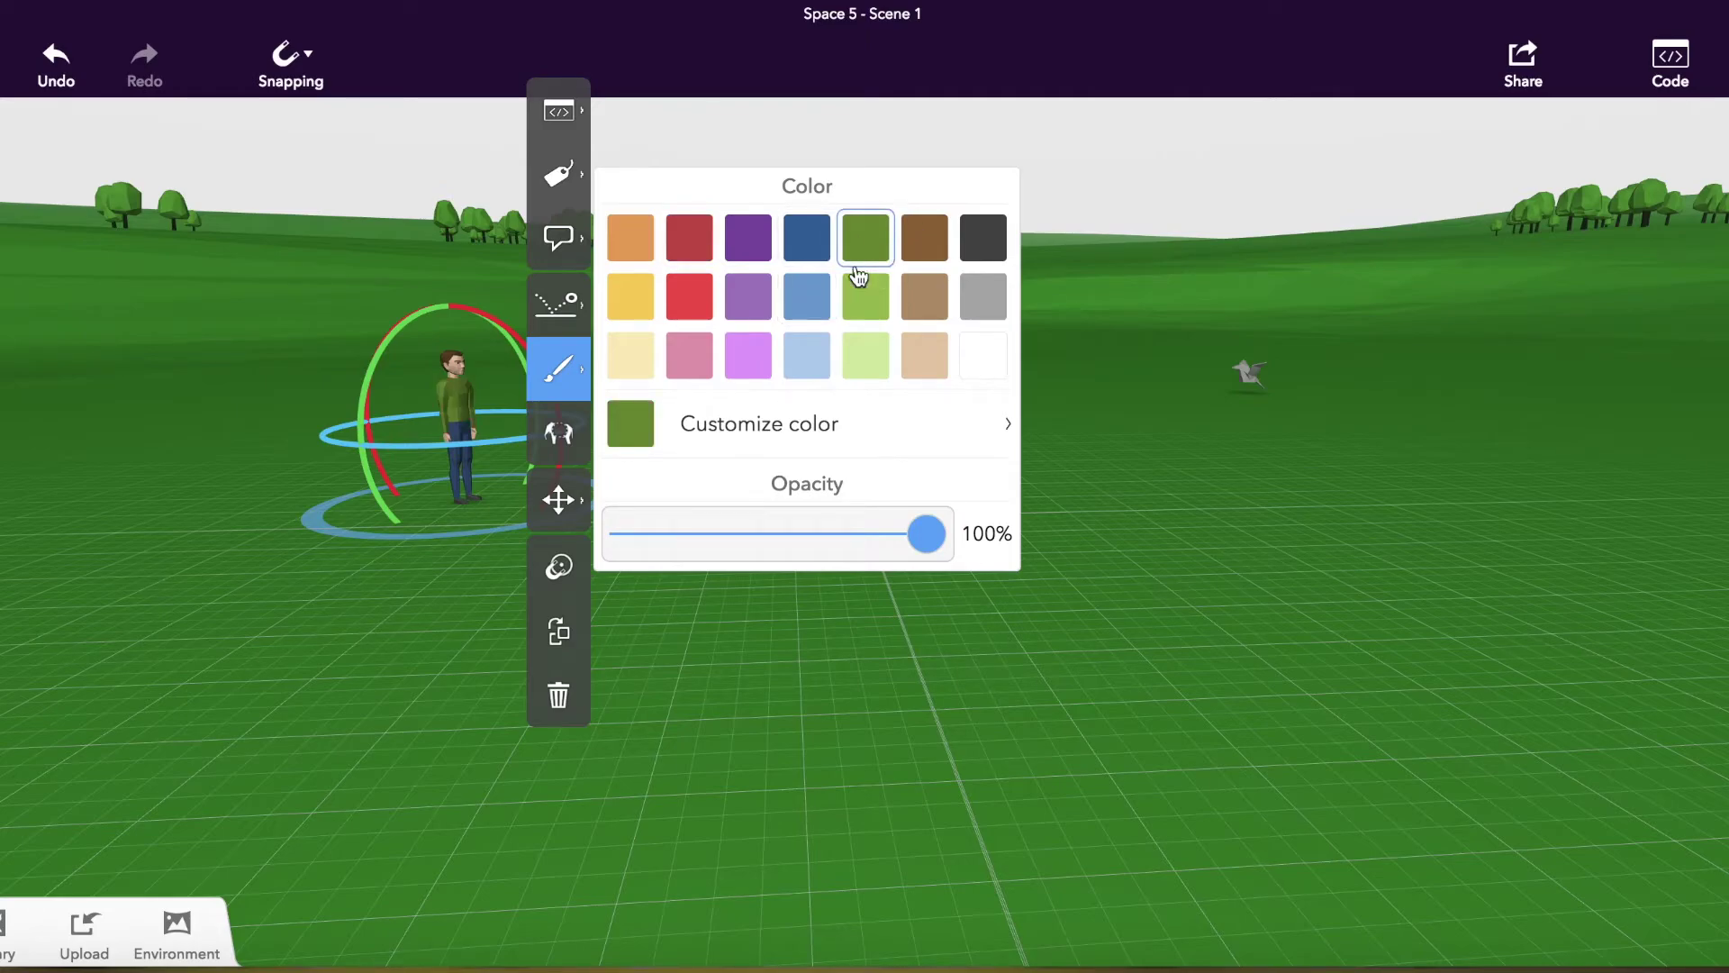
click(690, 295)
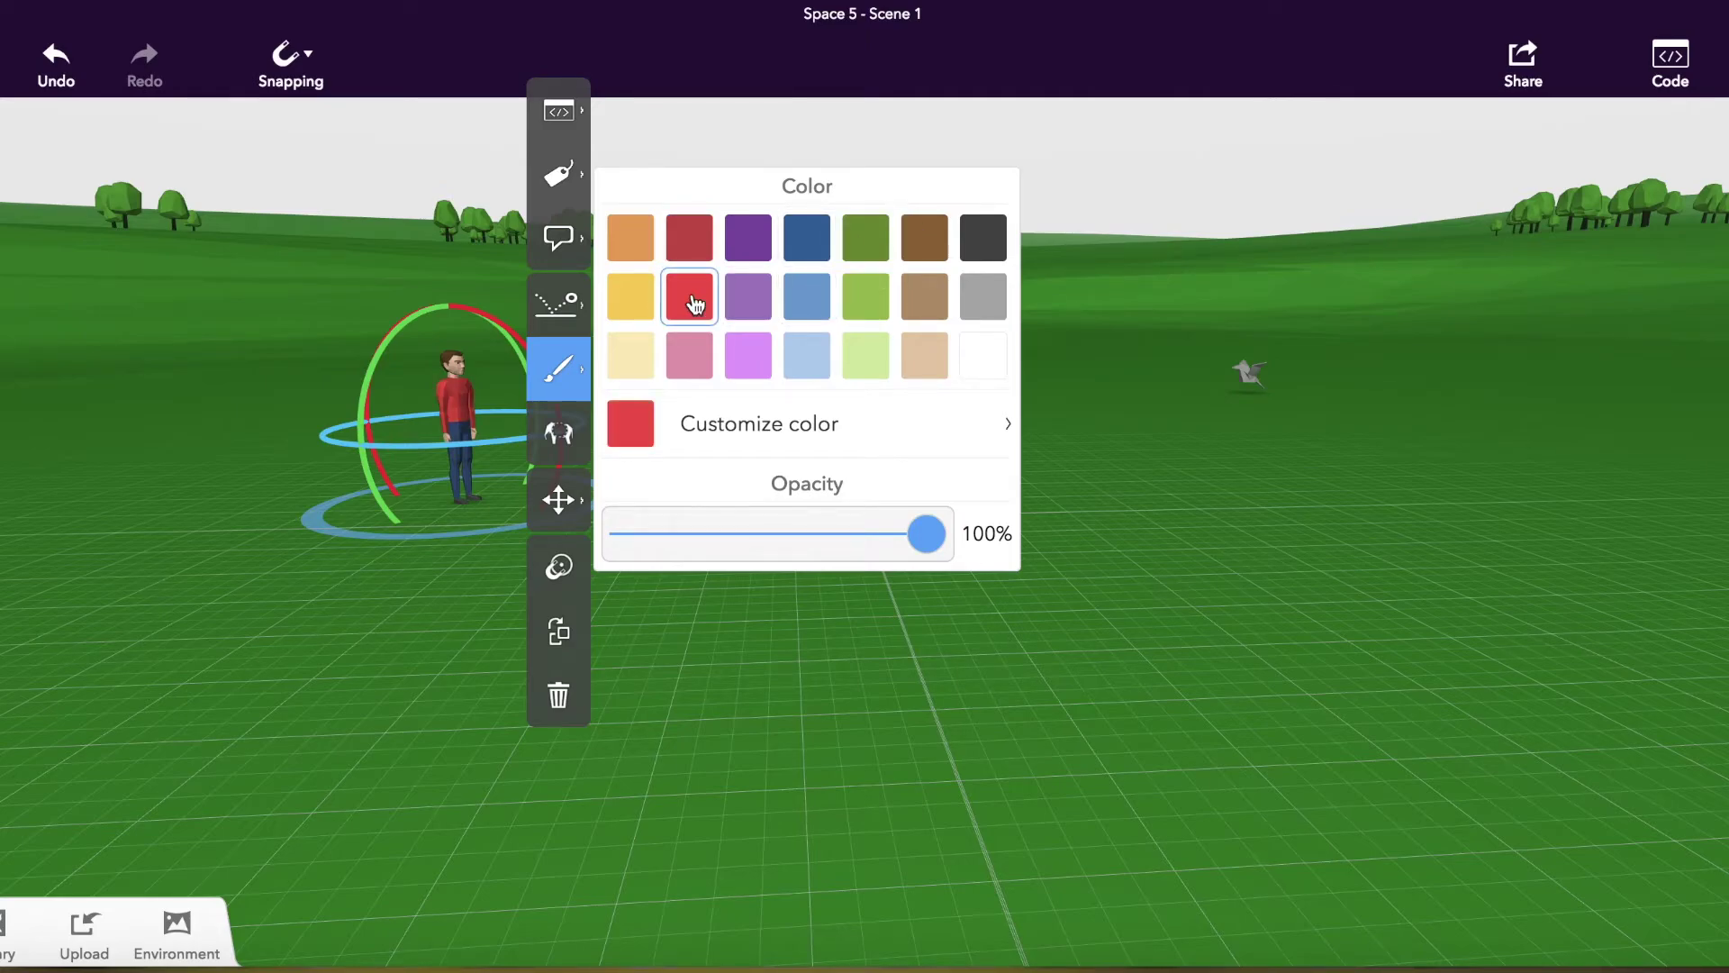
click(813, 696)
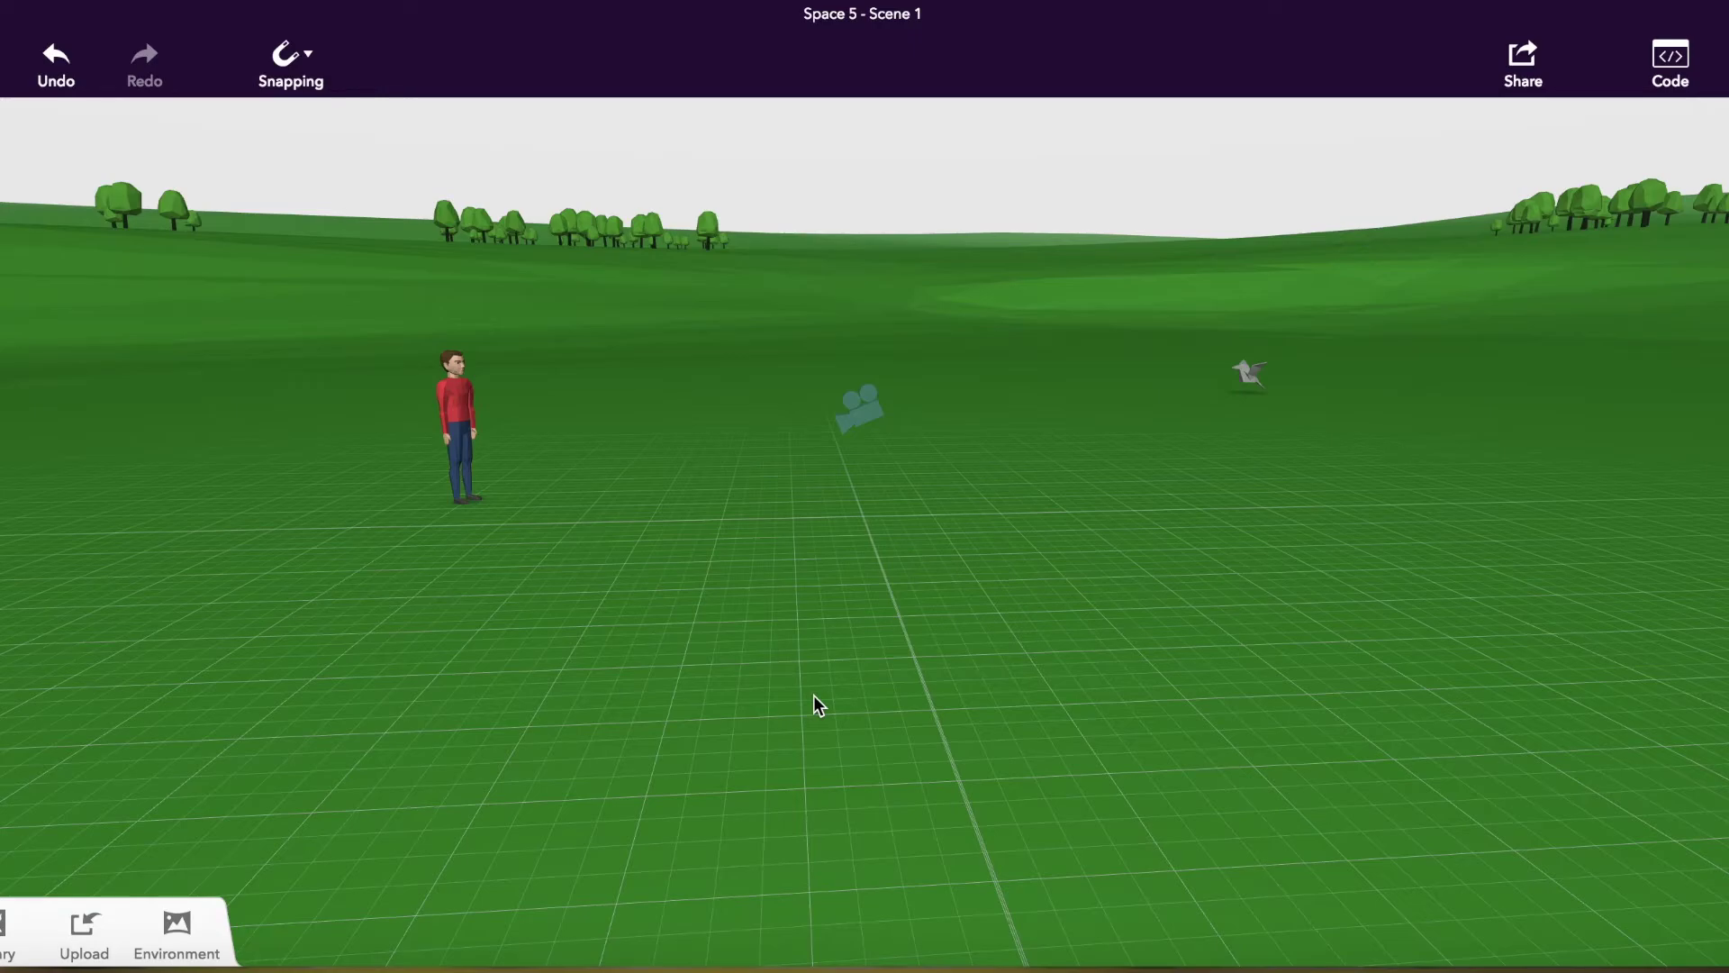
Give the origami bird the Fly animation
click(1252, 384)
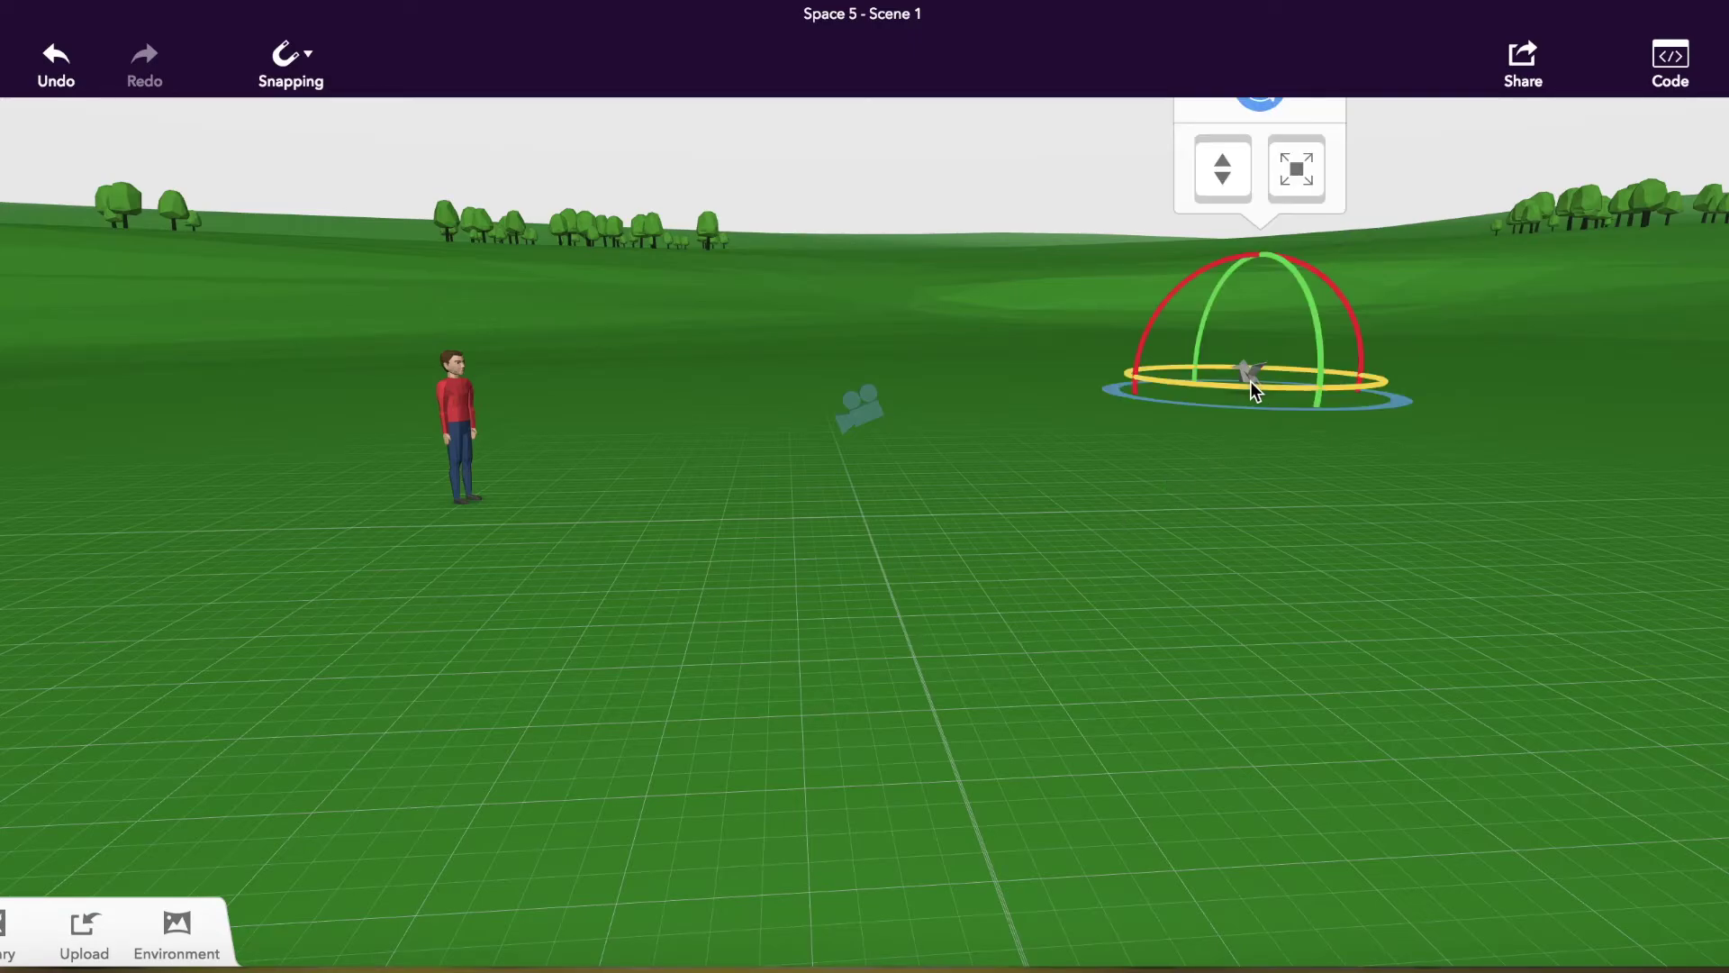
right_click(1250, 381)
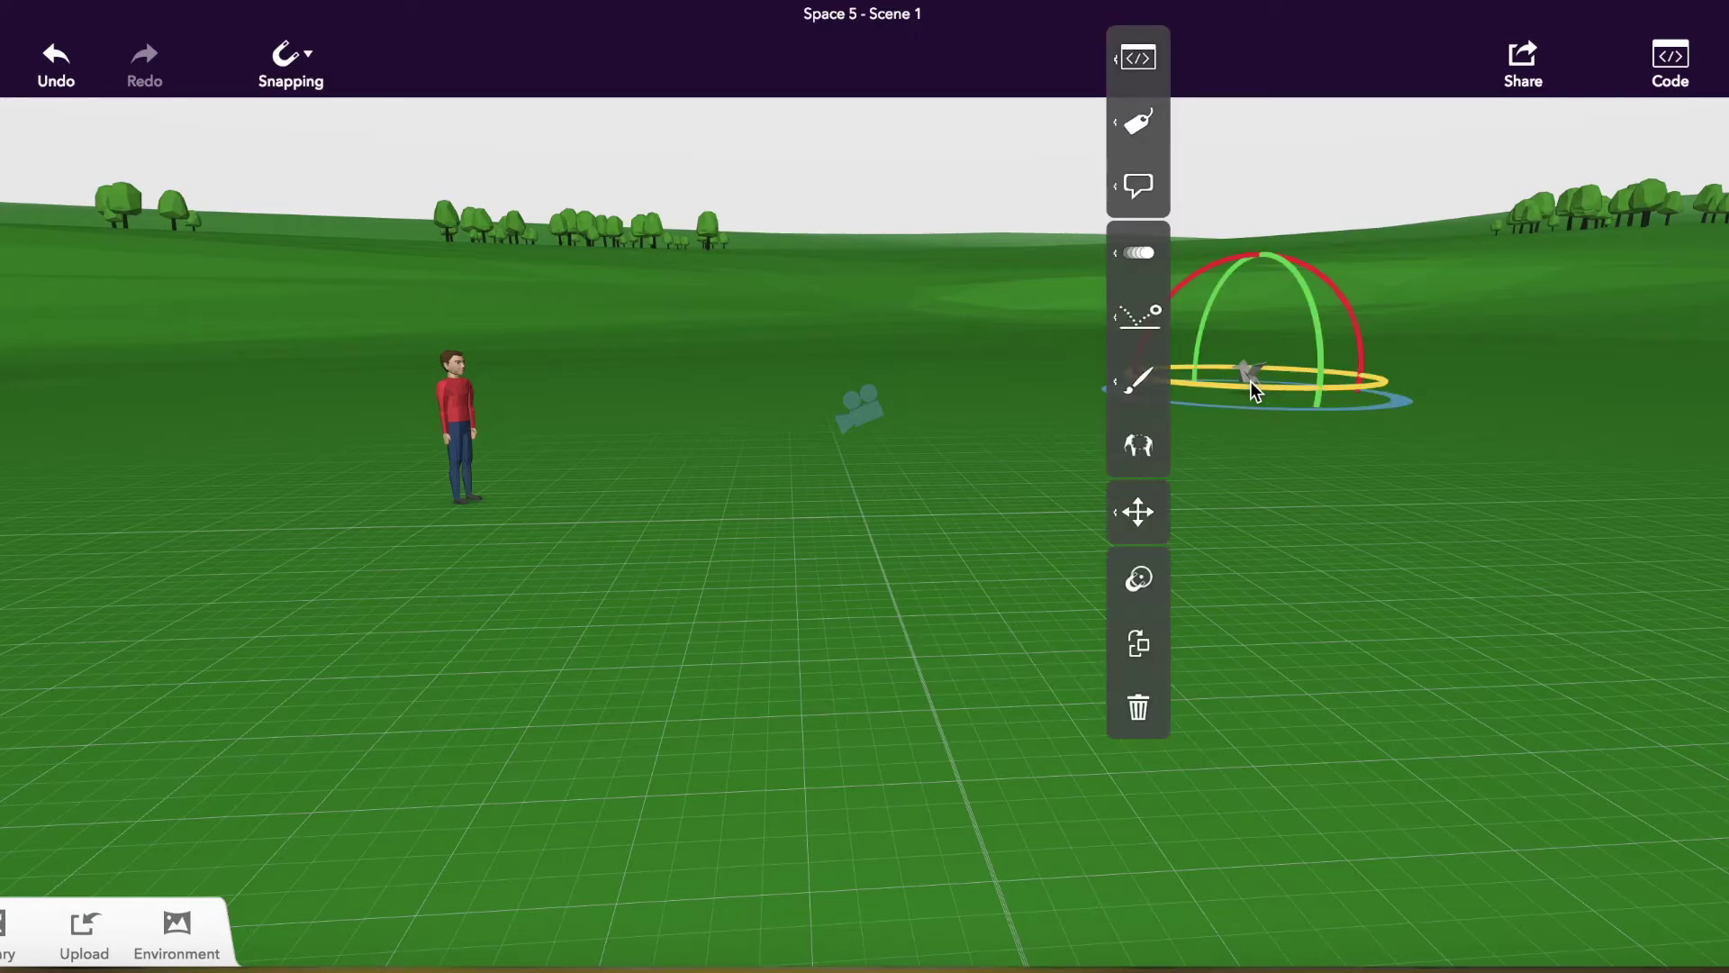
click(1139, 259)
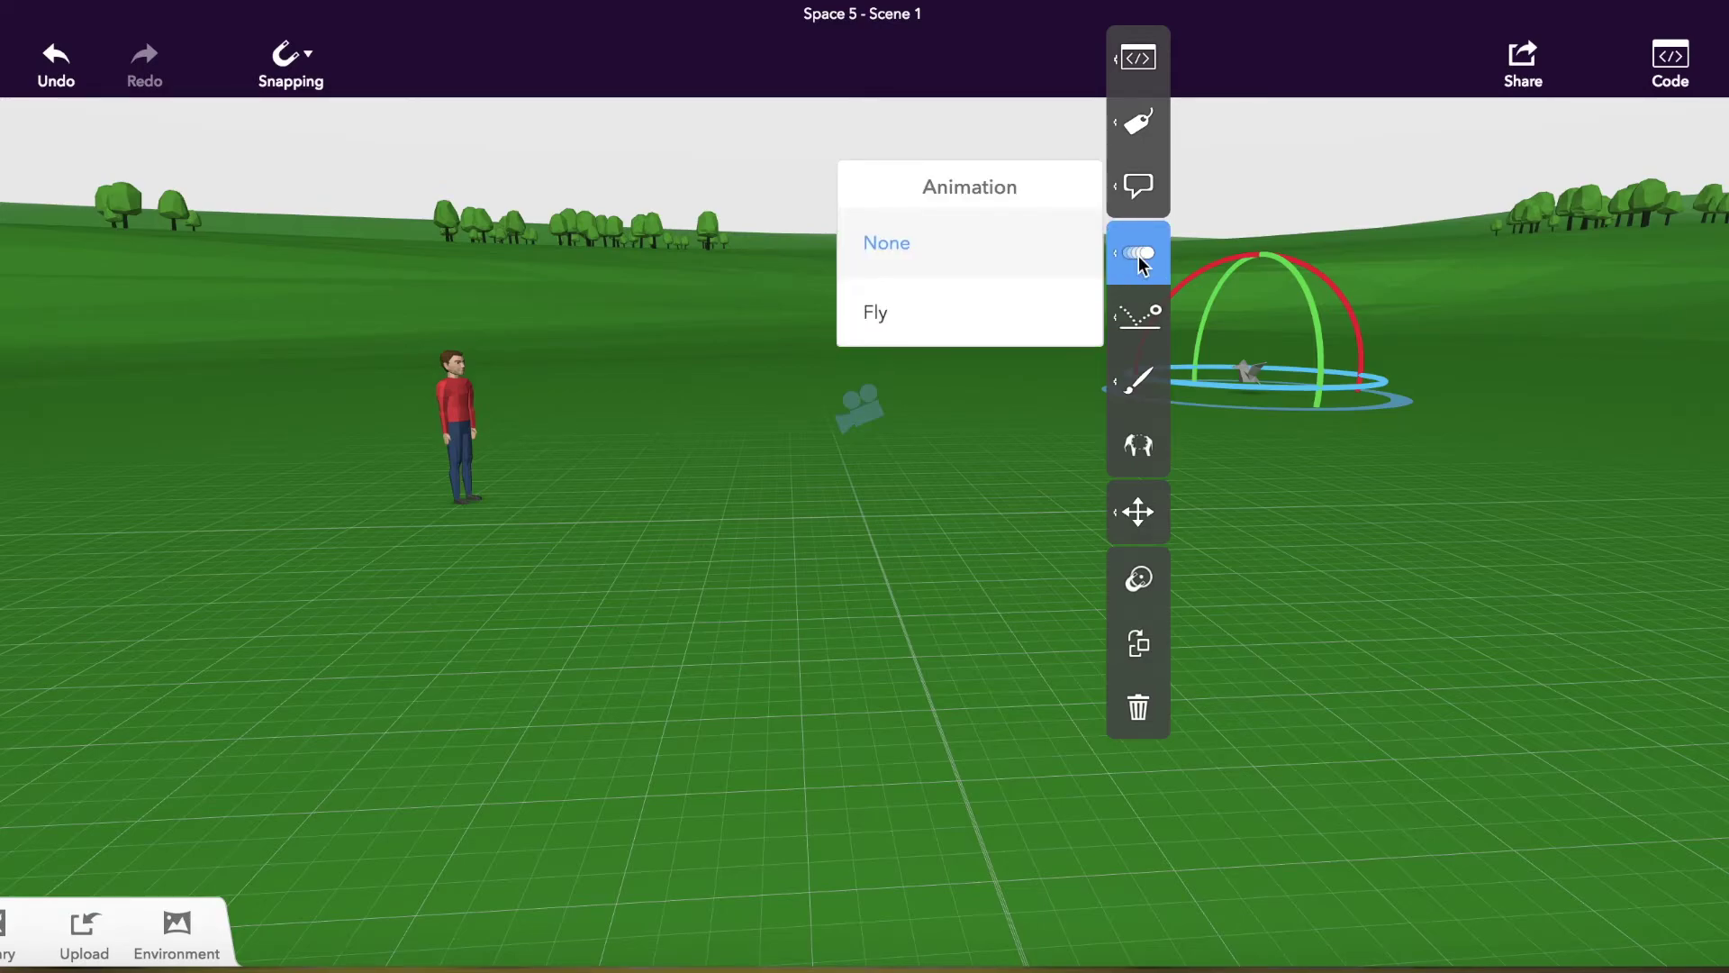
click(912, 317)
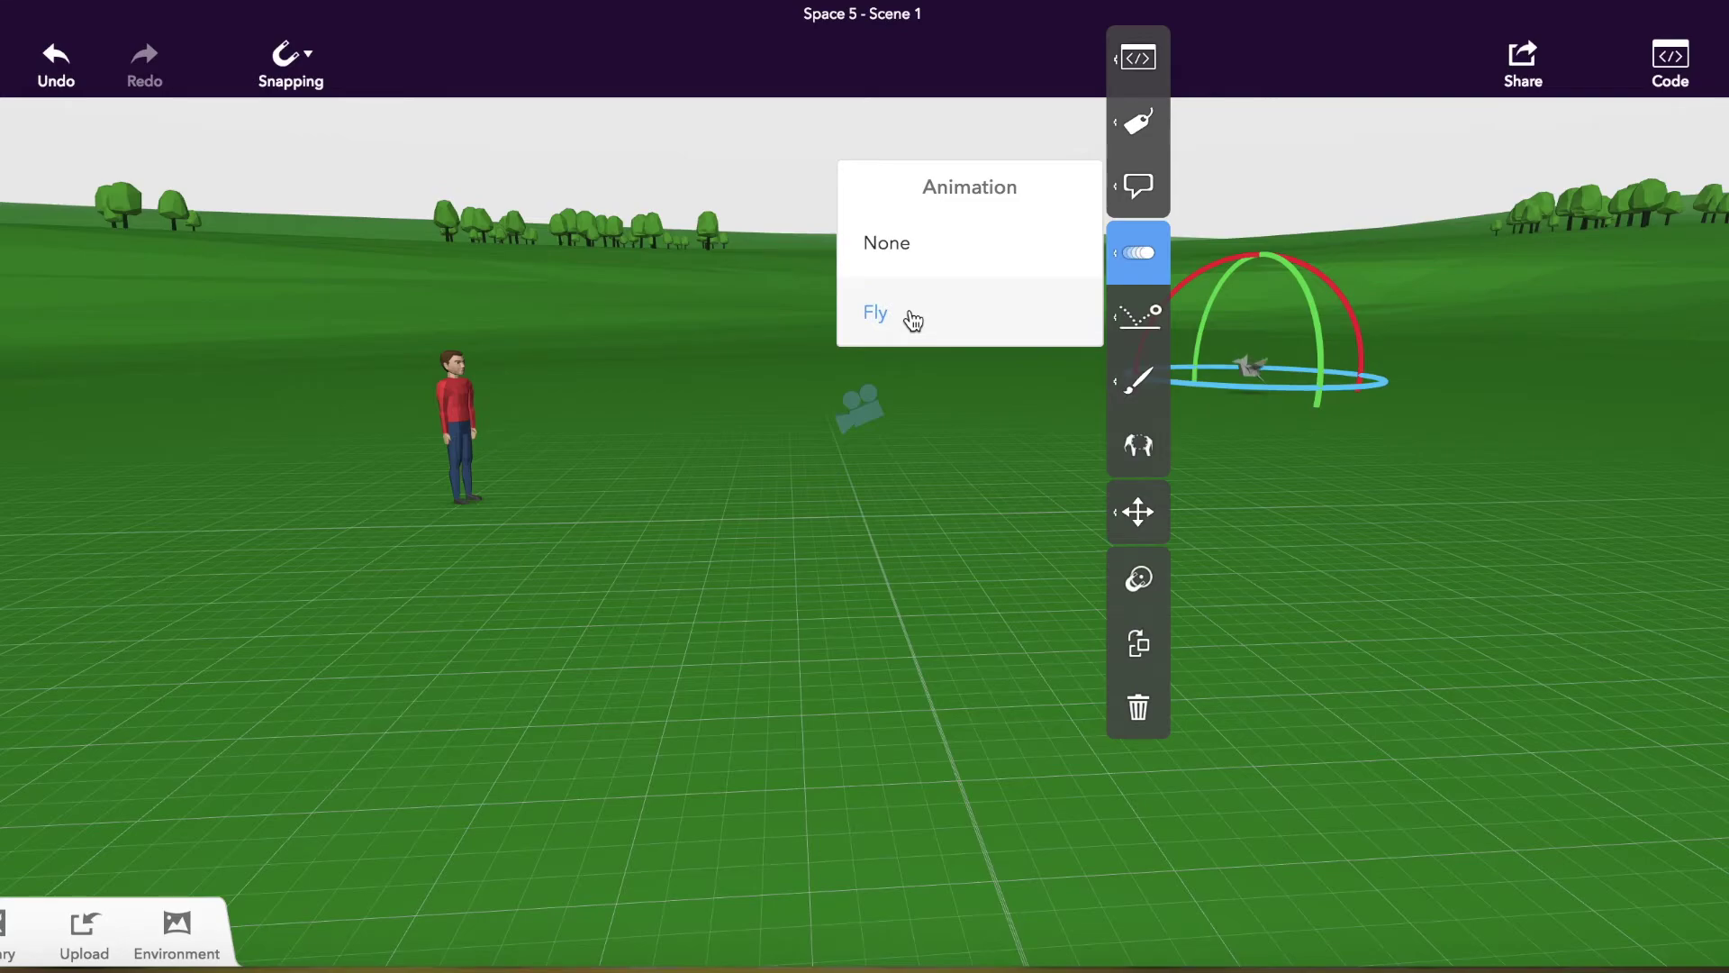
click(1354, 562)
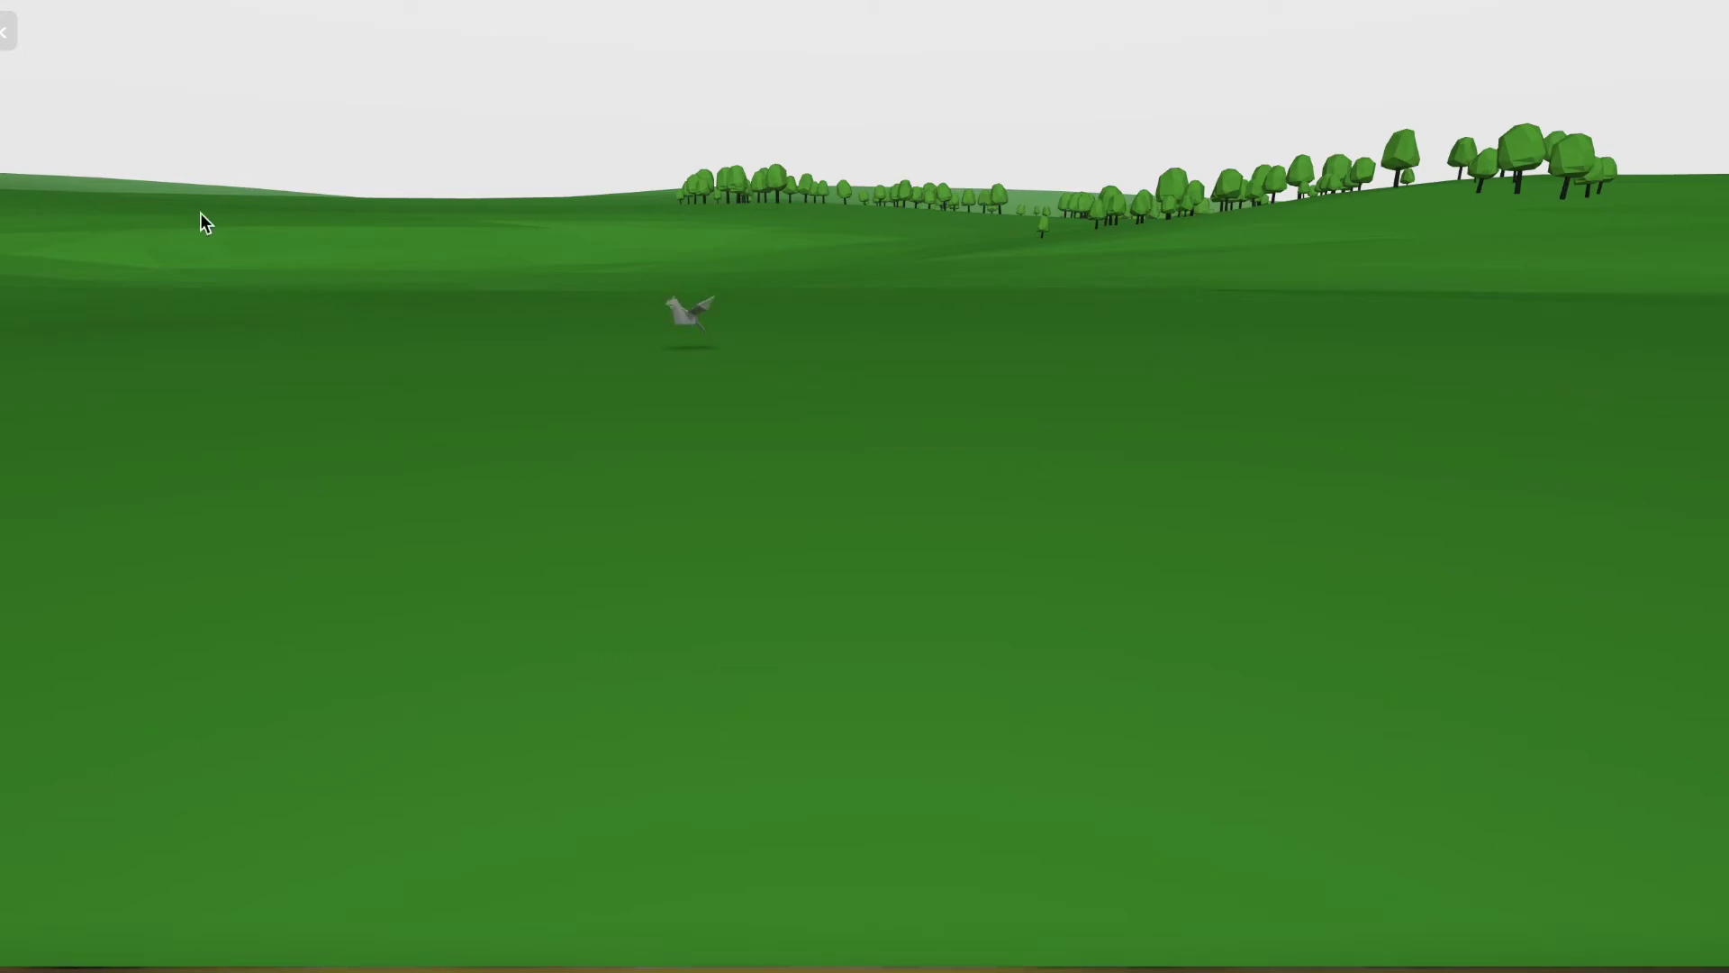
click(7, 32)
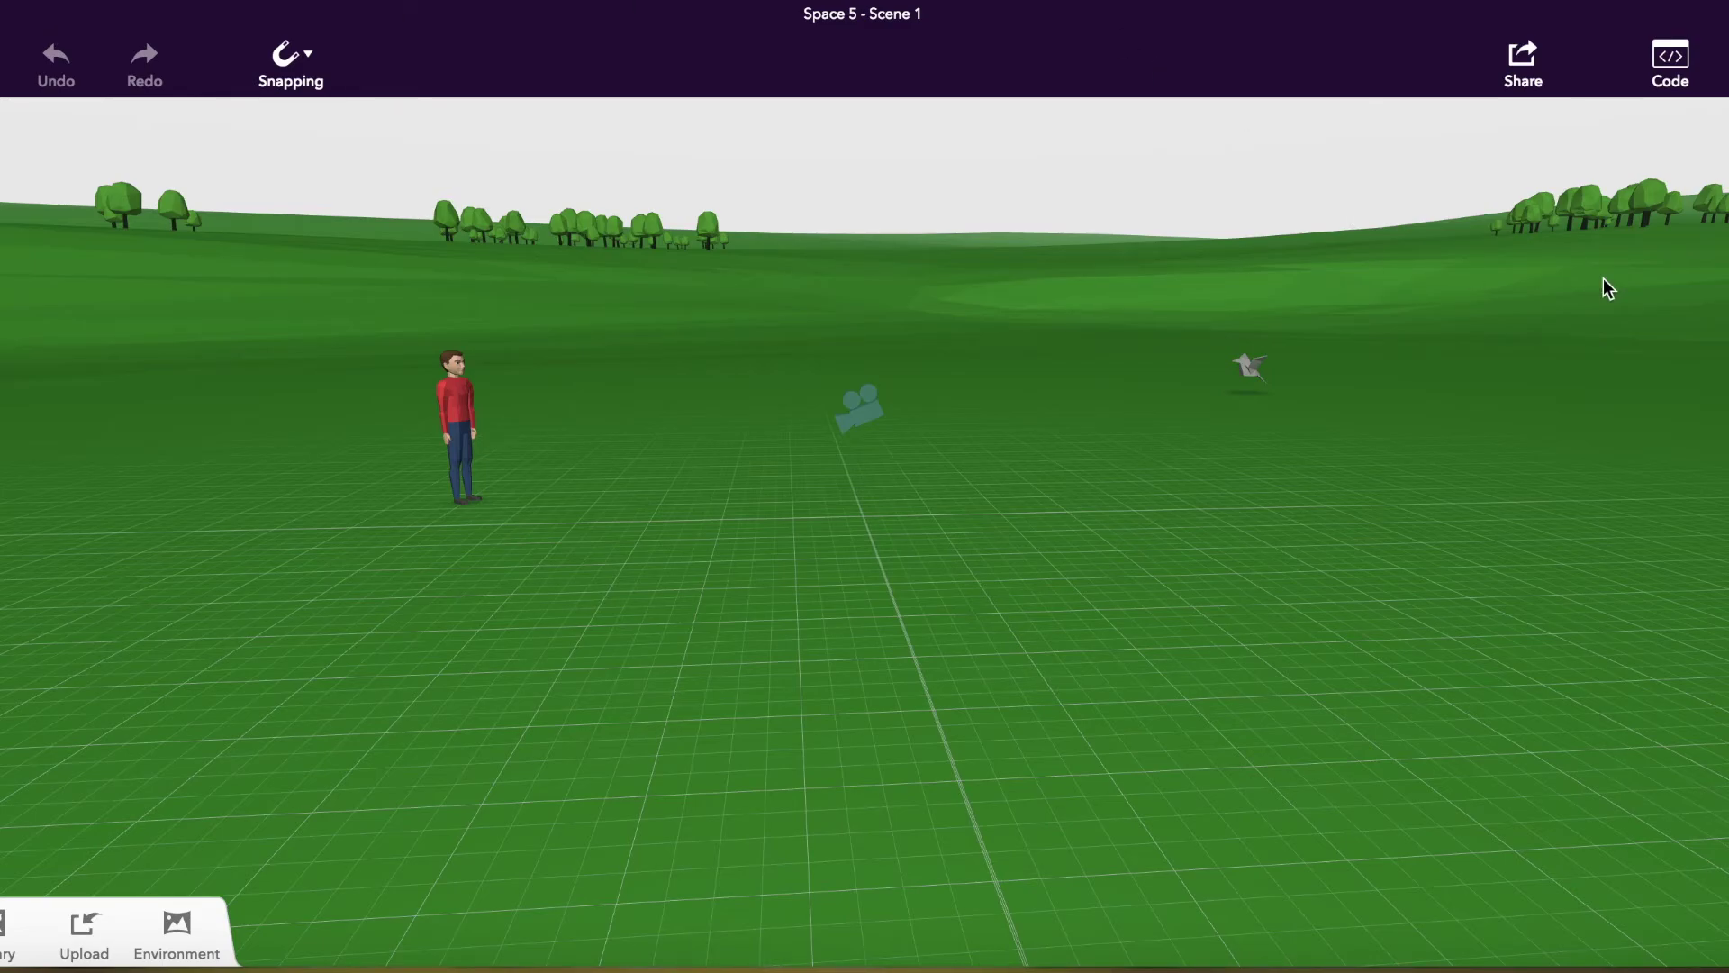
Create a Blockly script and switch on Use in Blockly for the object named Bird
click(1675, 65)
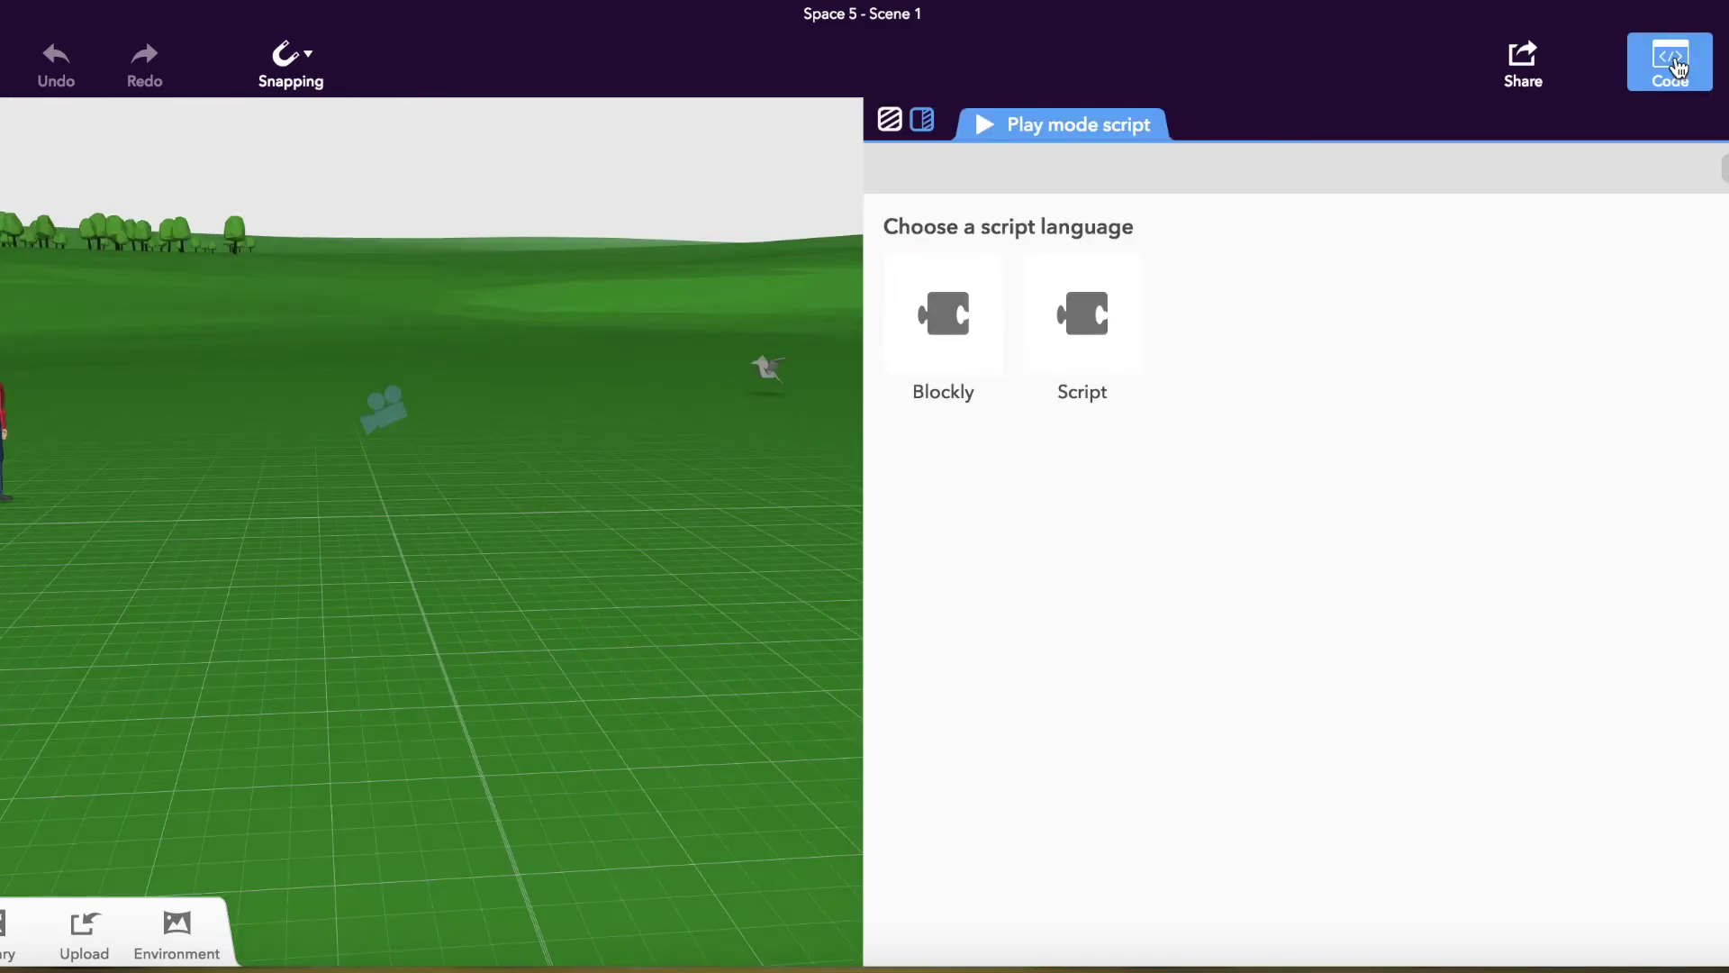
click(945, 315)
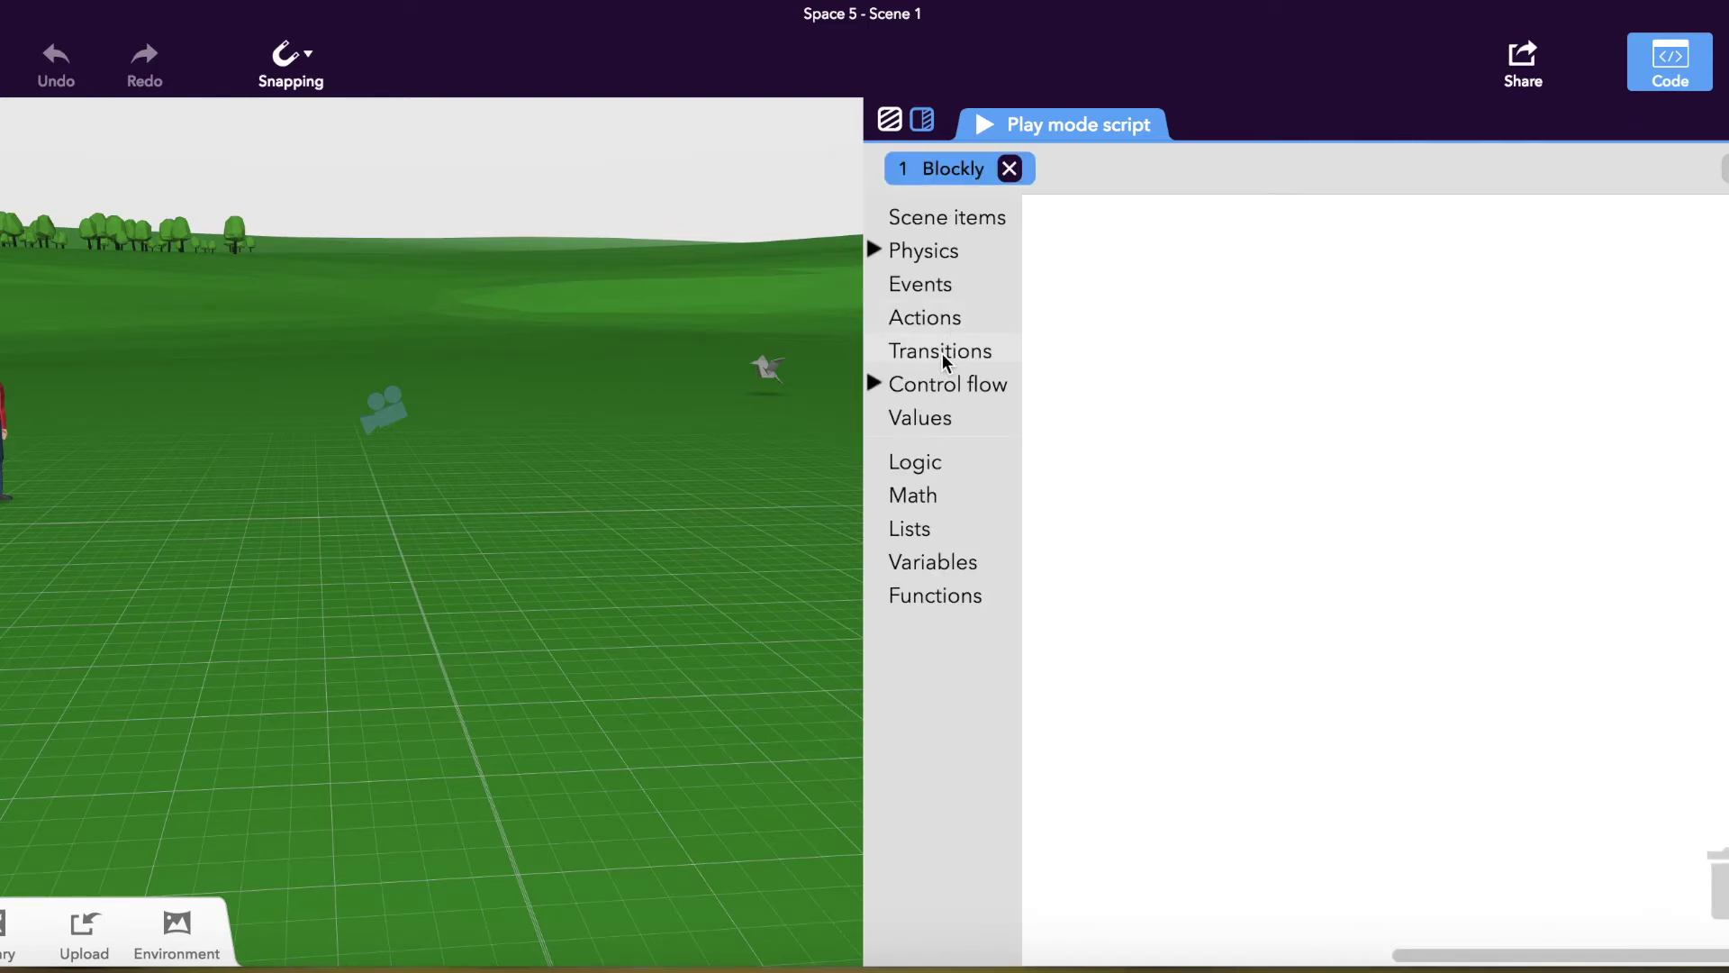
click(763, 372)
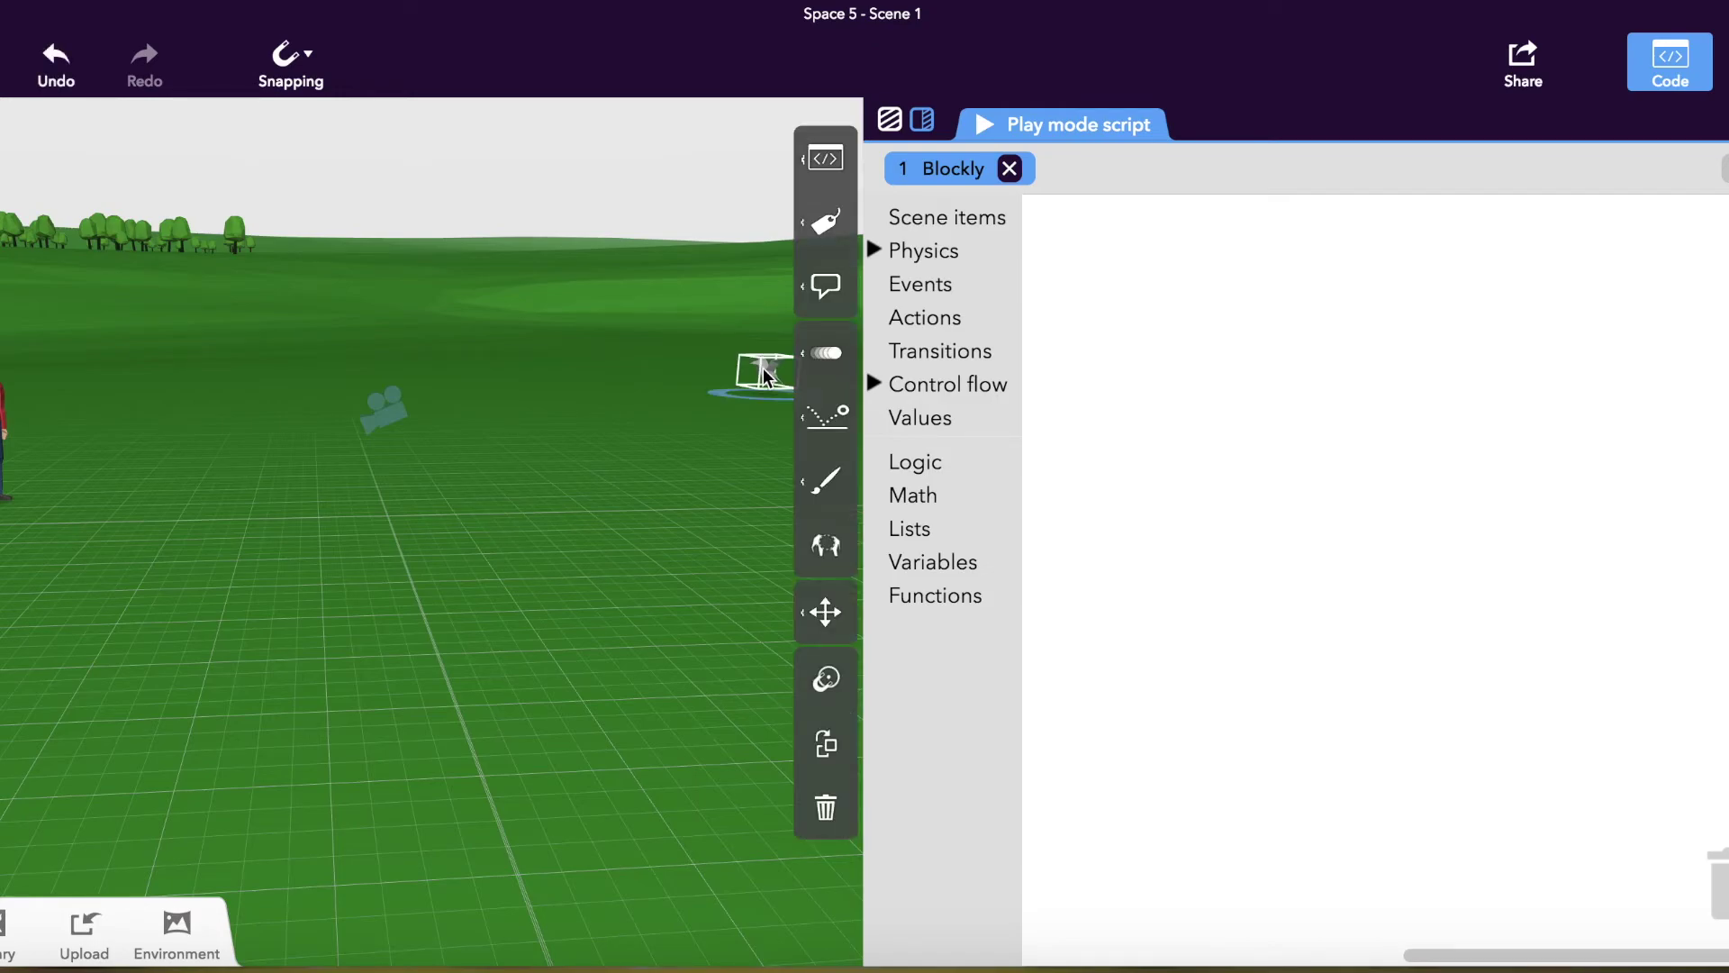
click(825, 230)
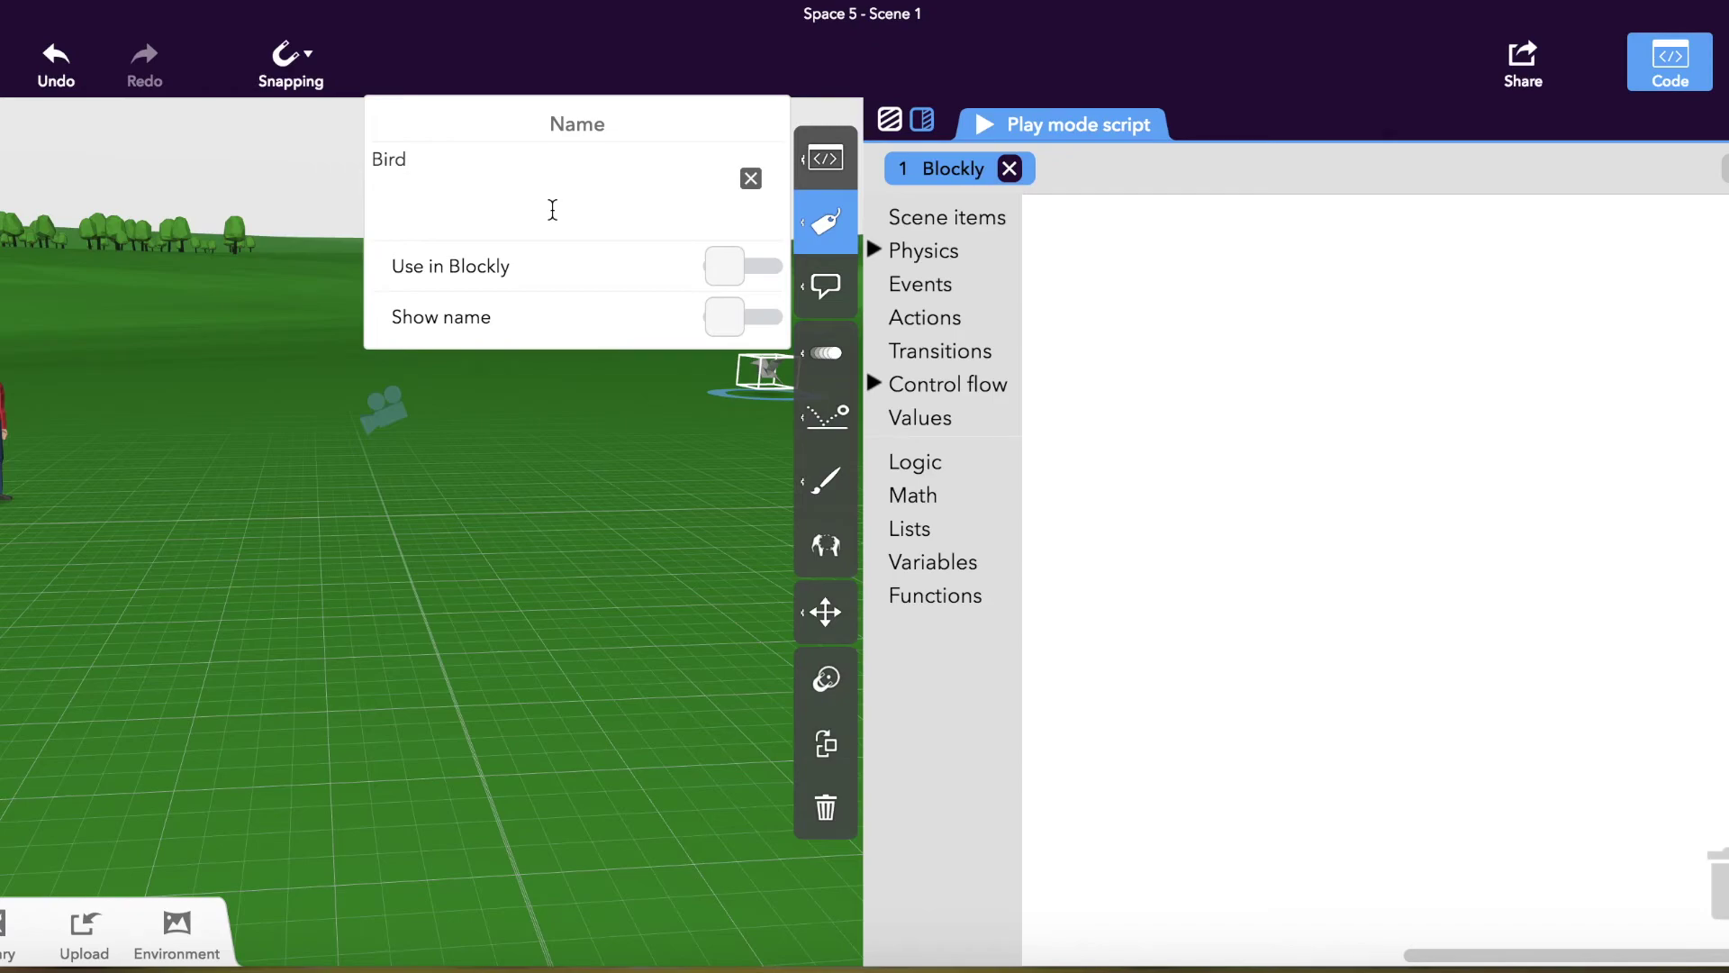
click(751, 269)
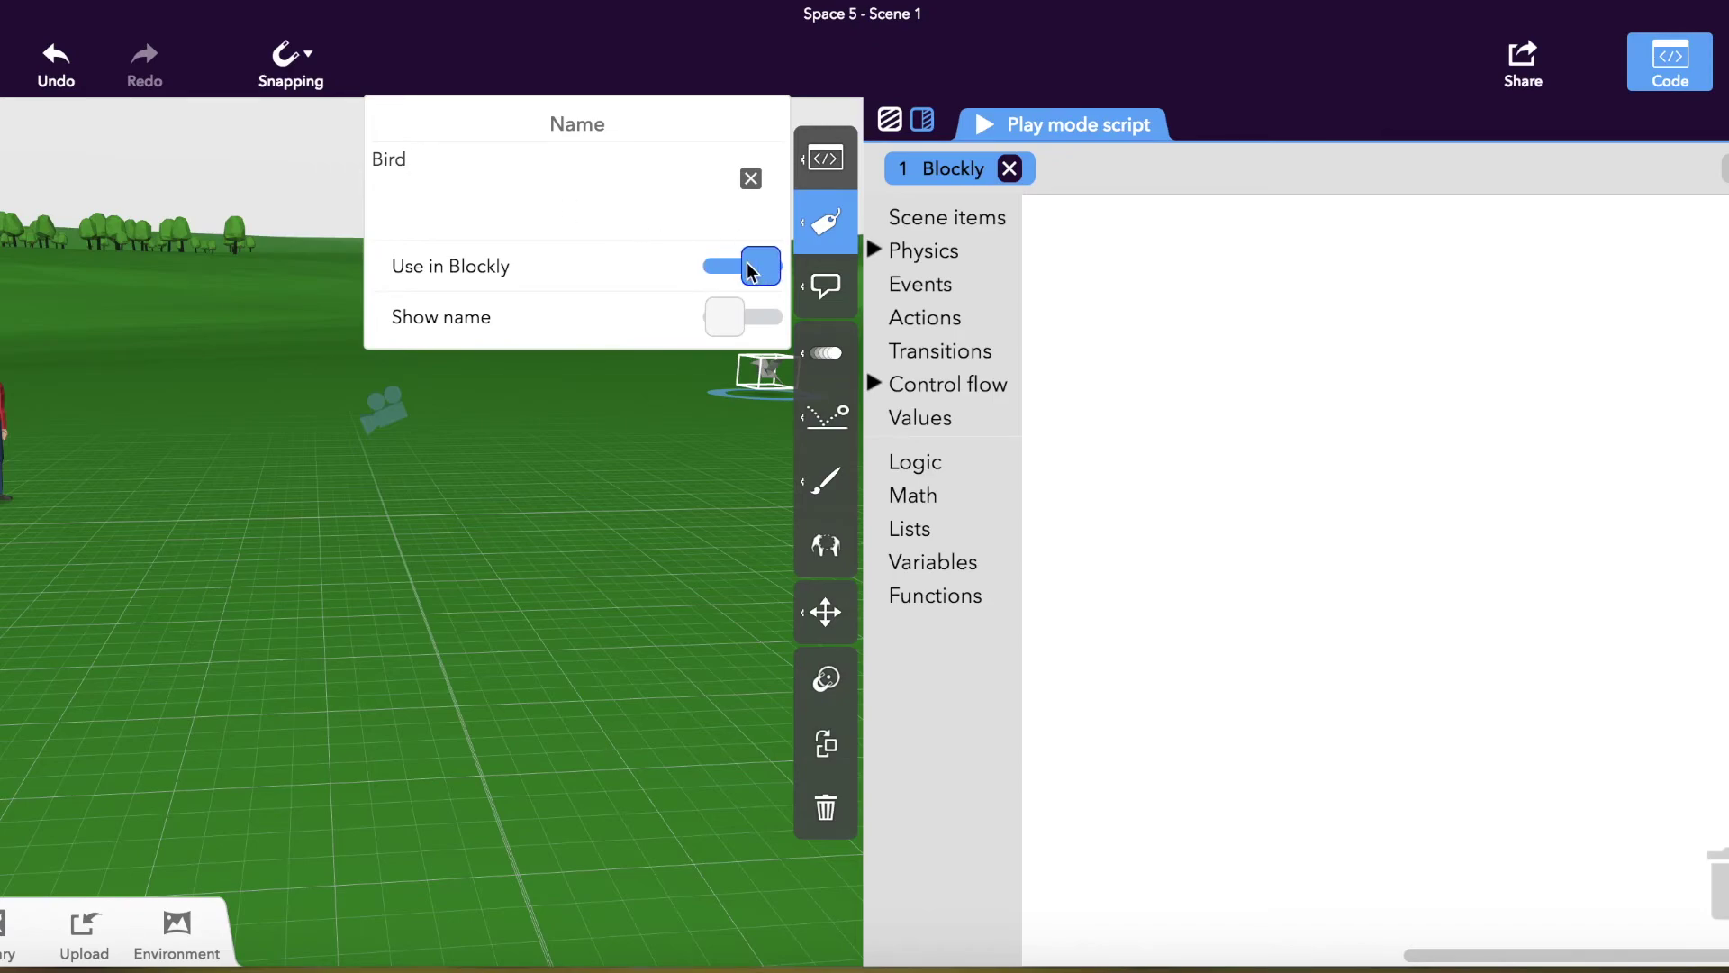
click(667, 576)
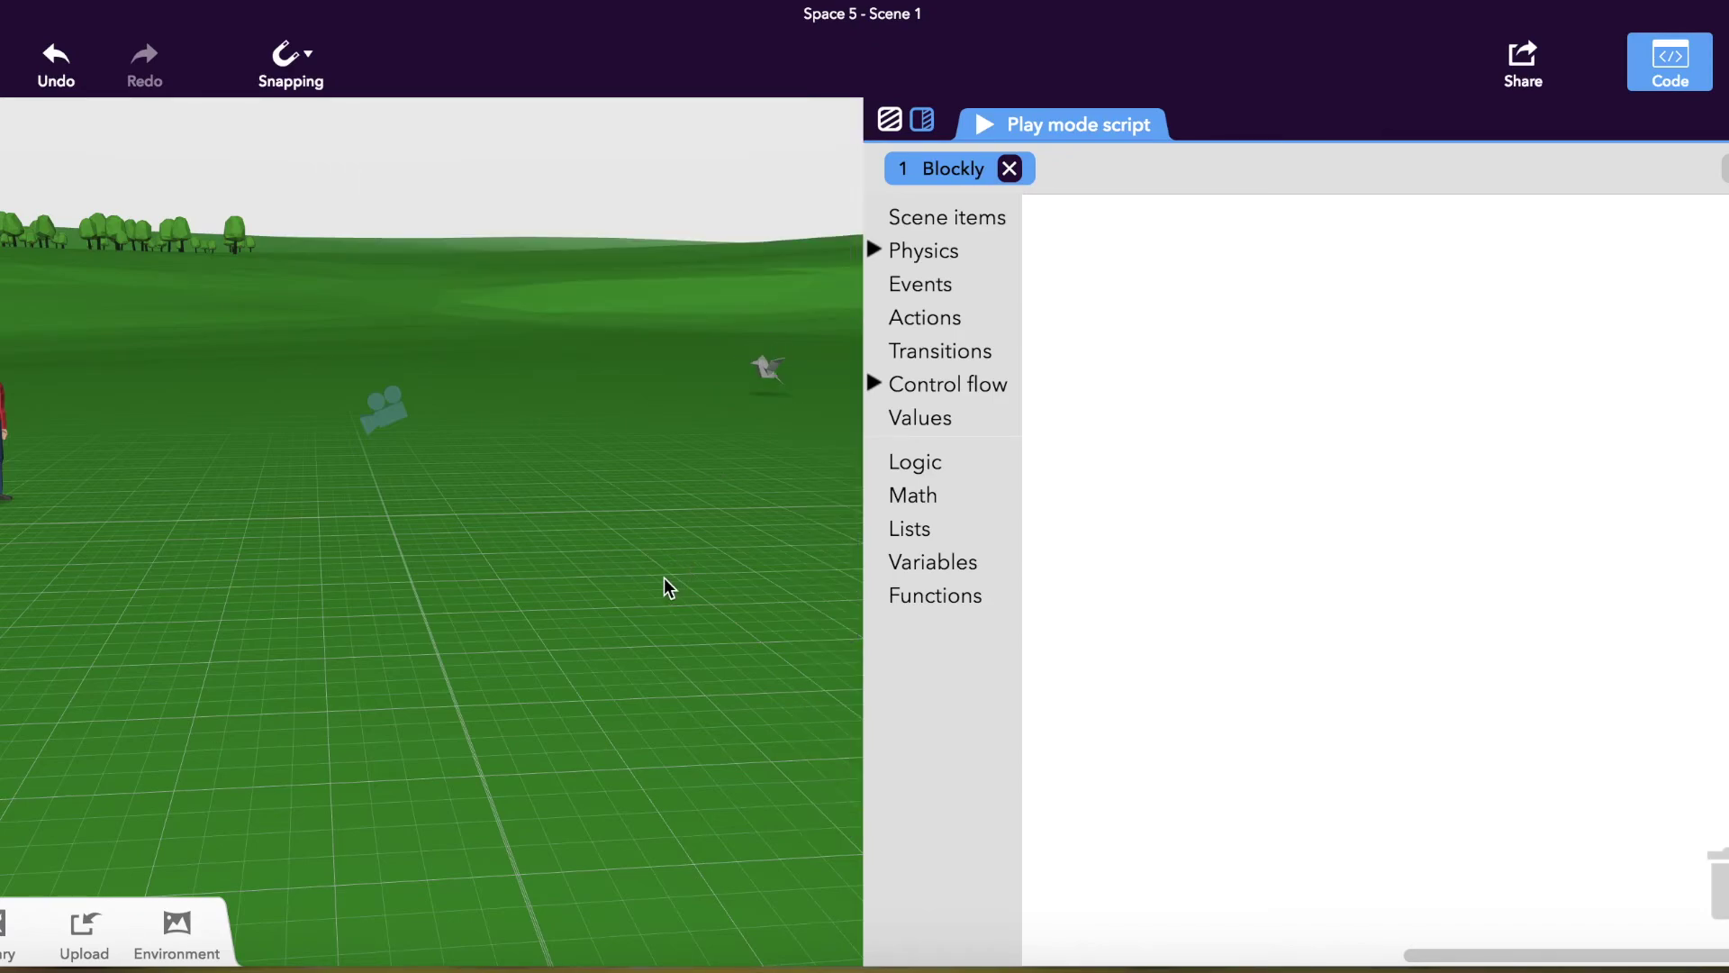
Add a Transitions block moving Bird 100 meters forward in 45 sec
click(949, 351)
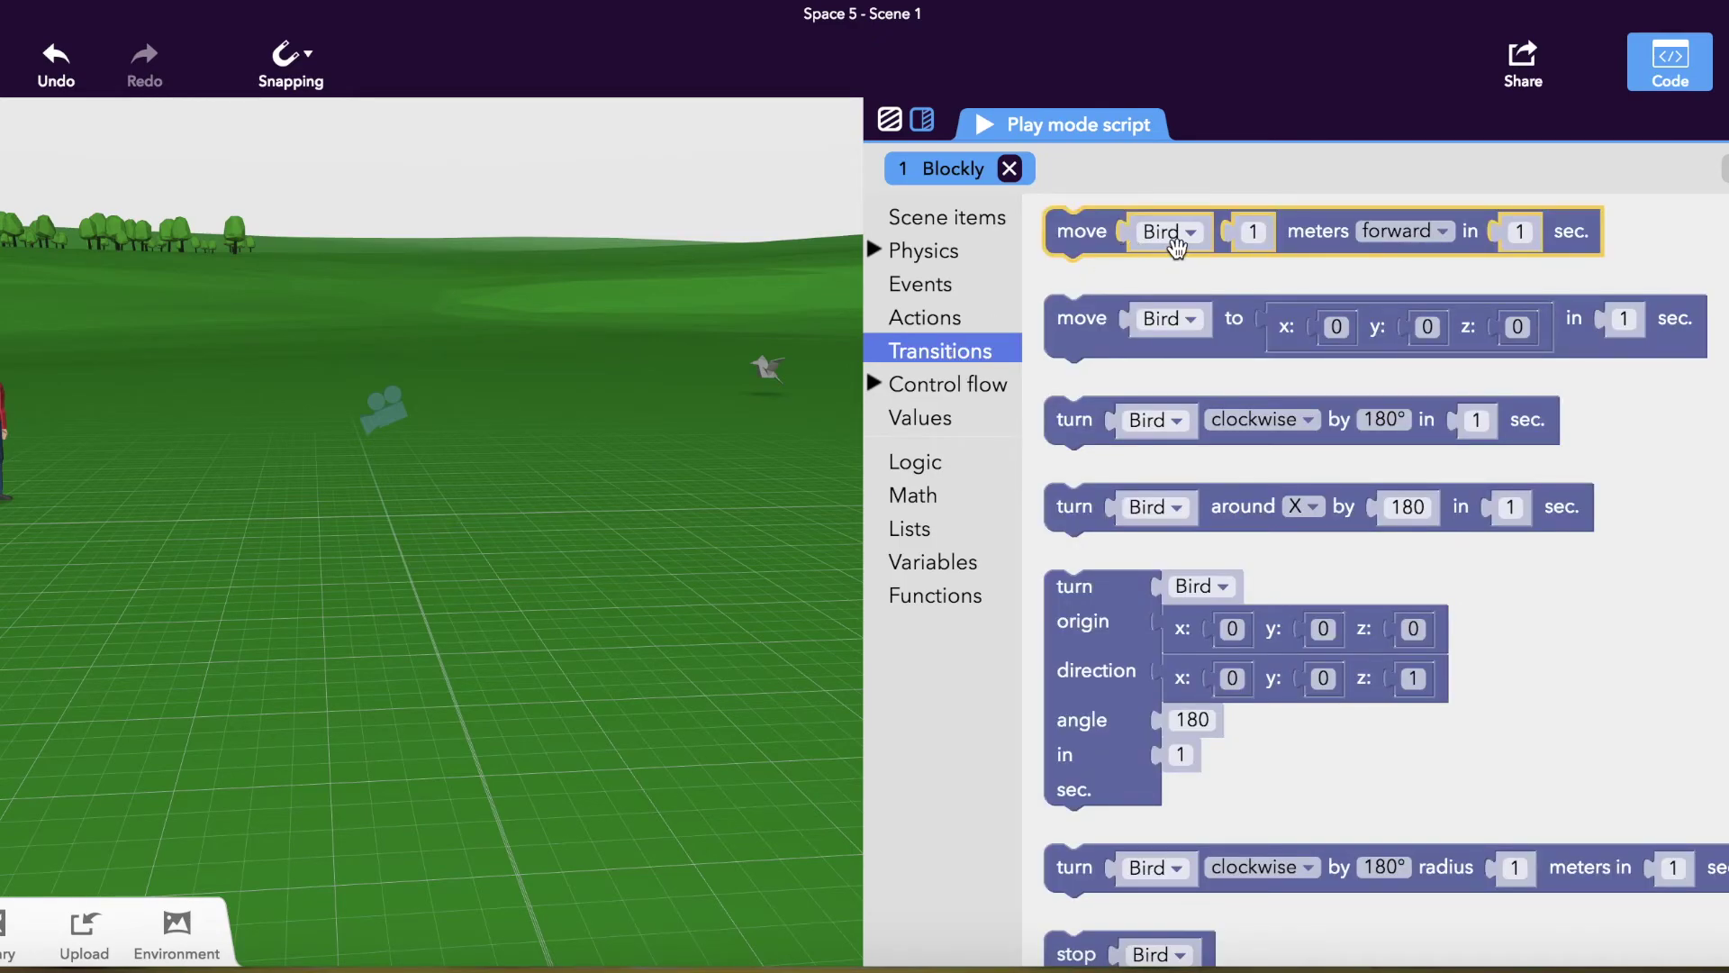
click(1261, 235)
click(1262, 235)
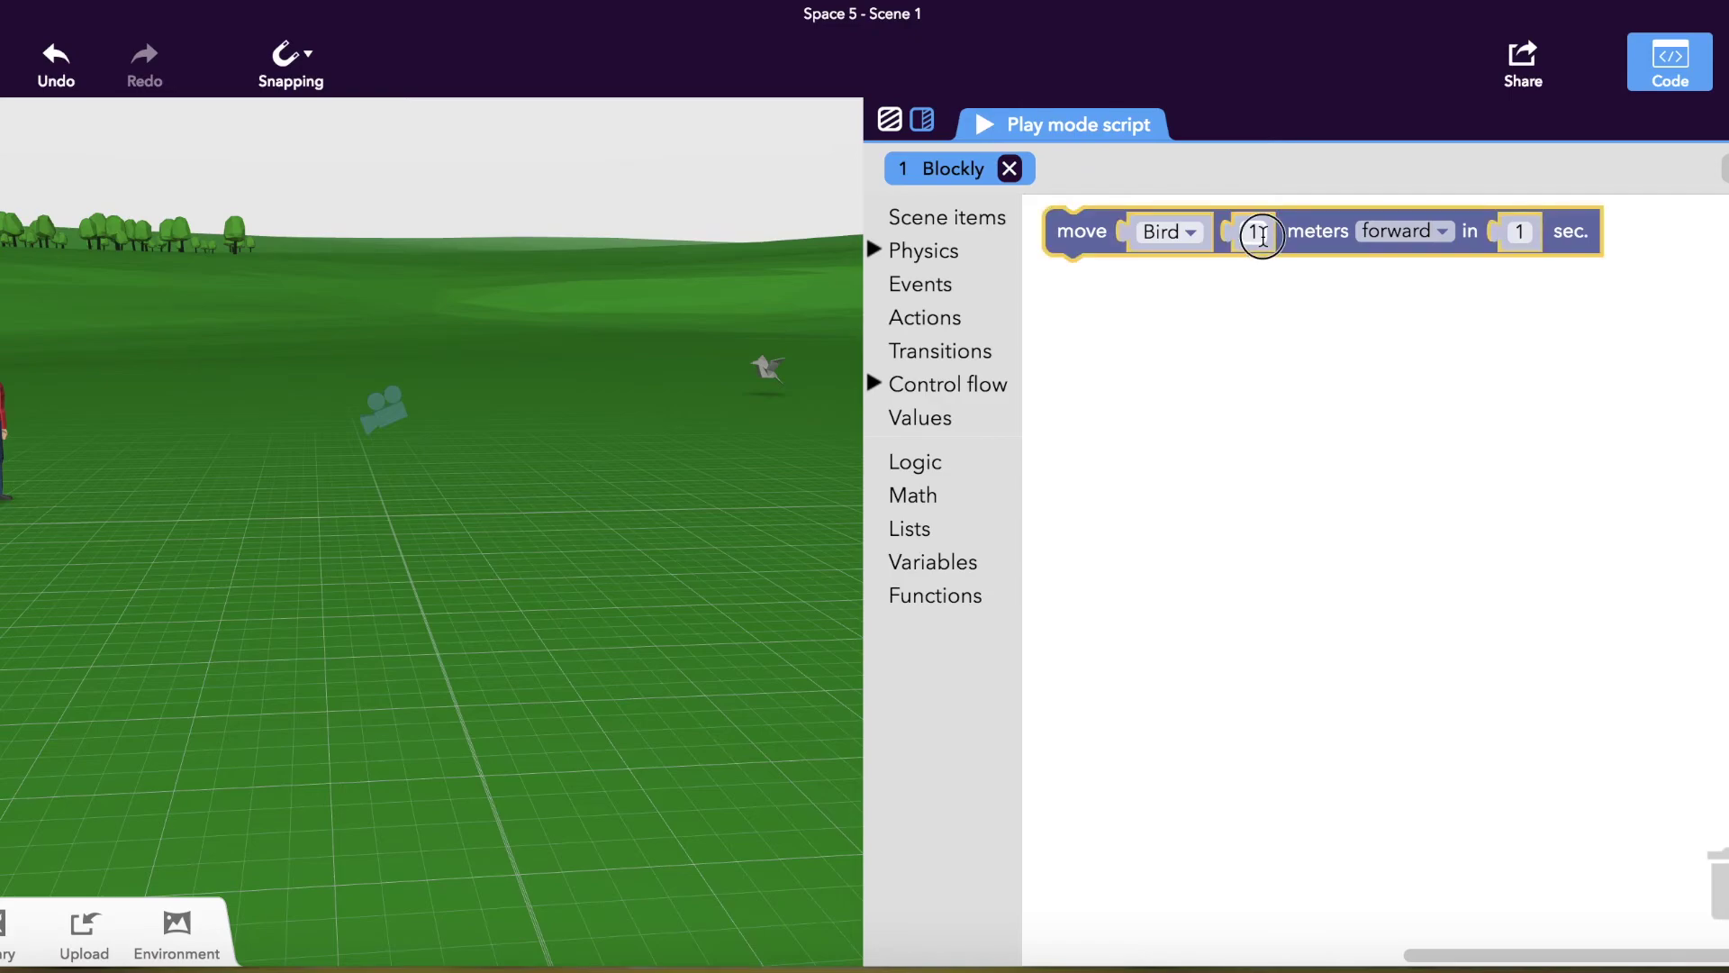
text(100)
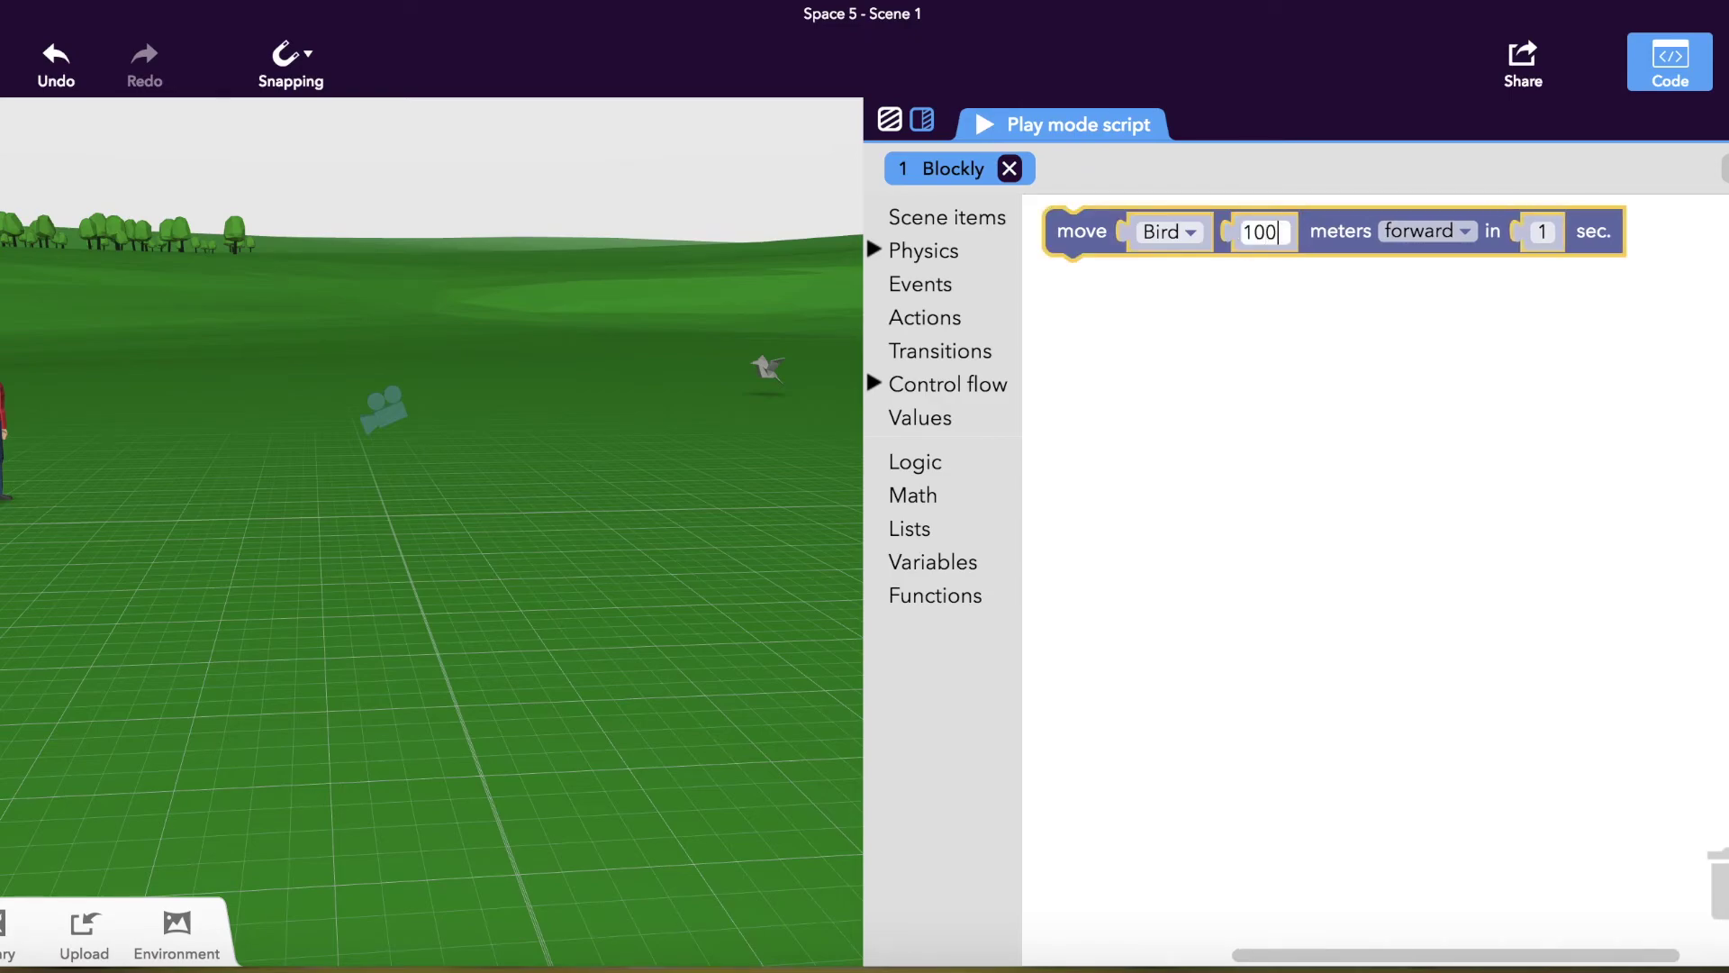
click(1544, 233)
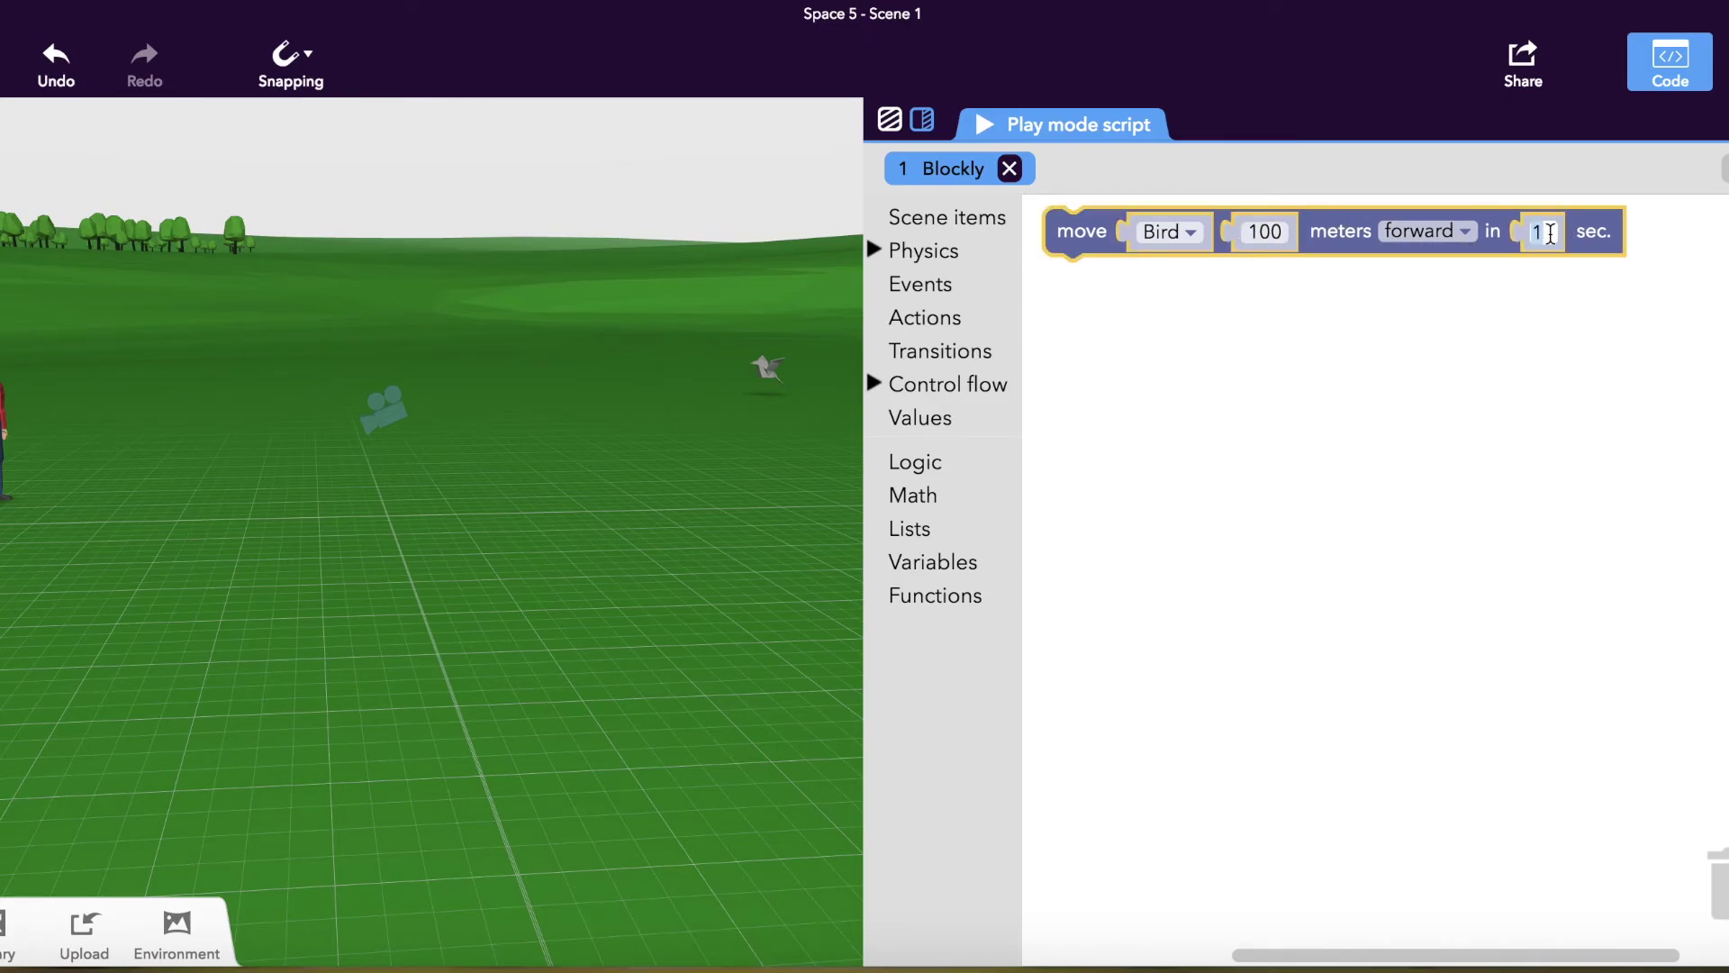
key(BackSpace)
text(45)
key(Return)
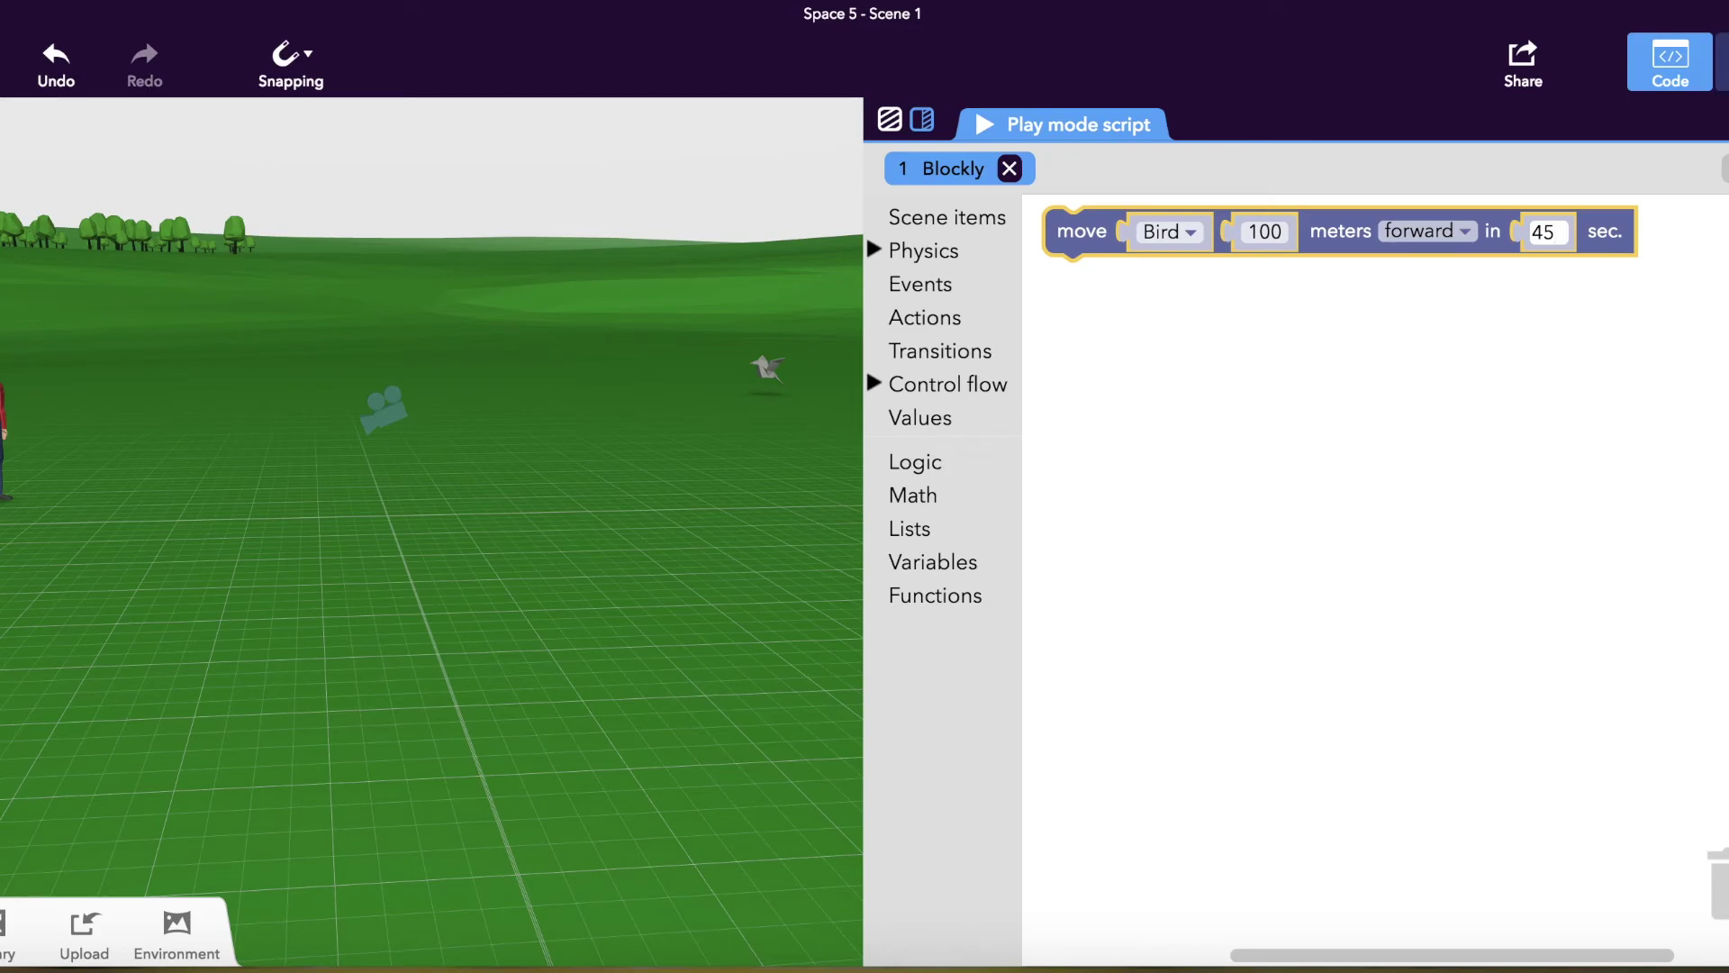
click(1722, 61)
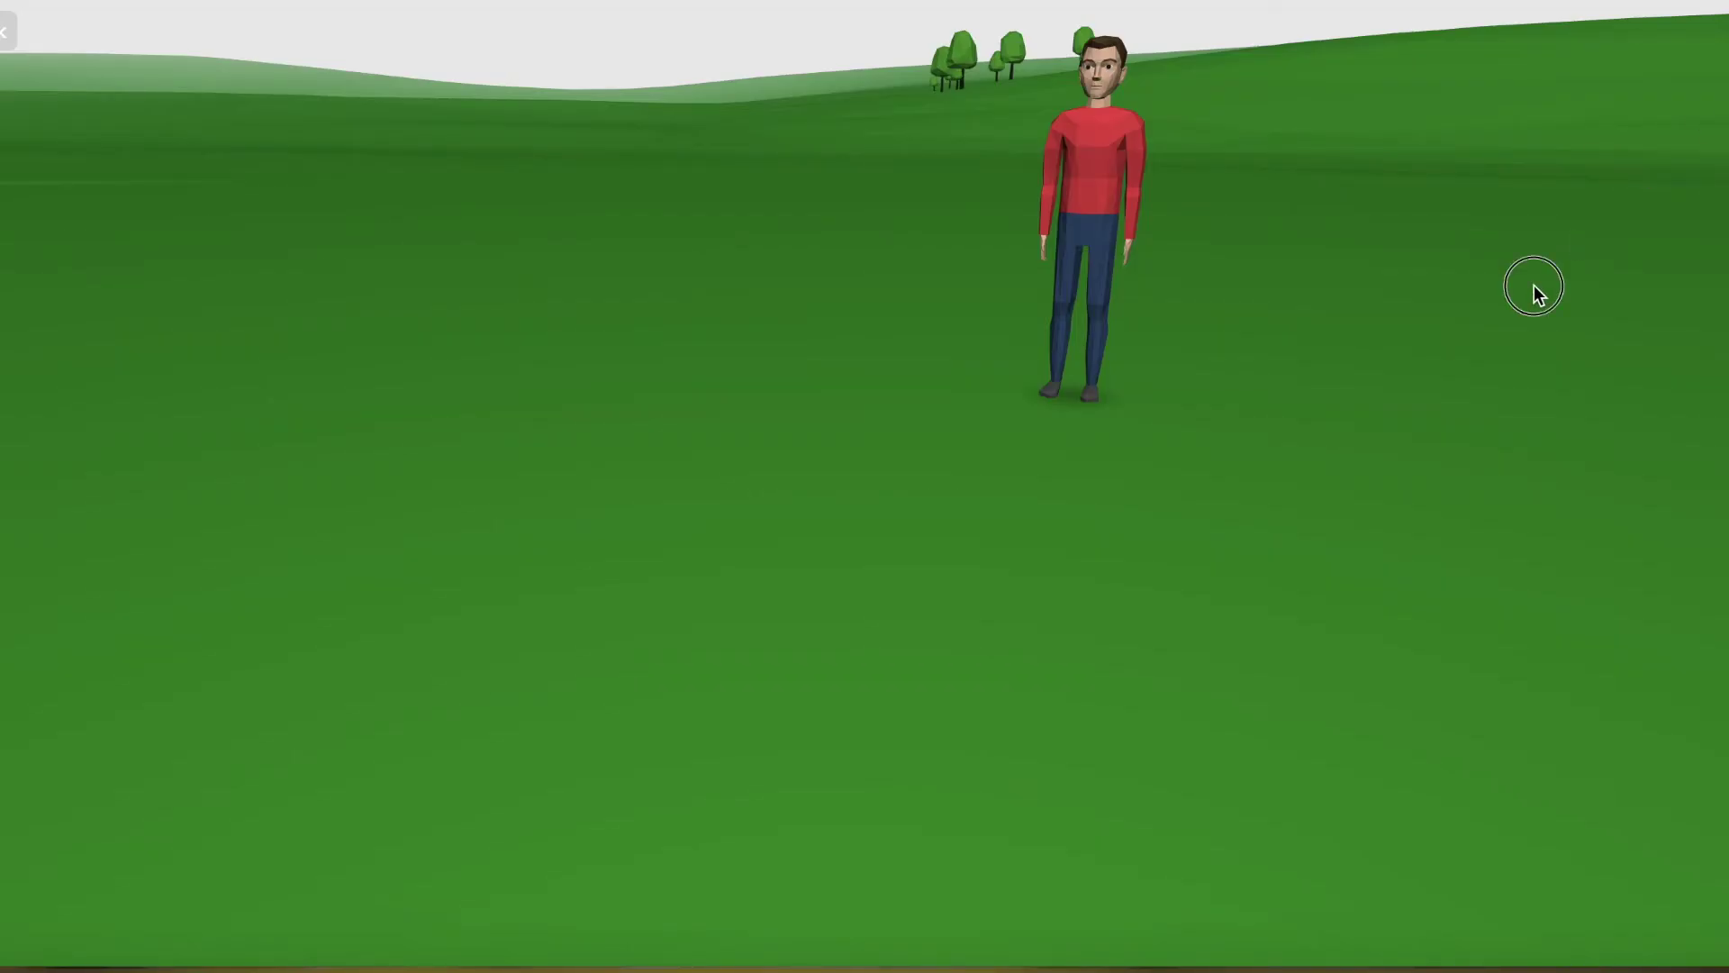
drag(1533, 285, 142, 233)
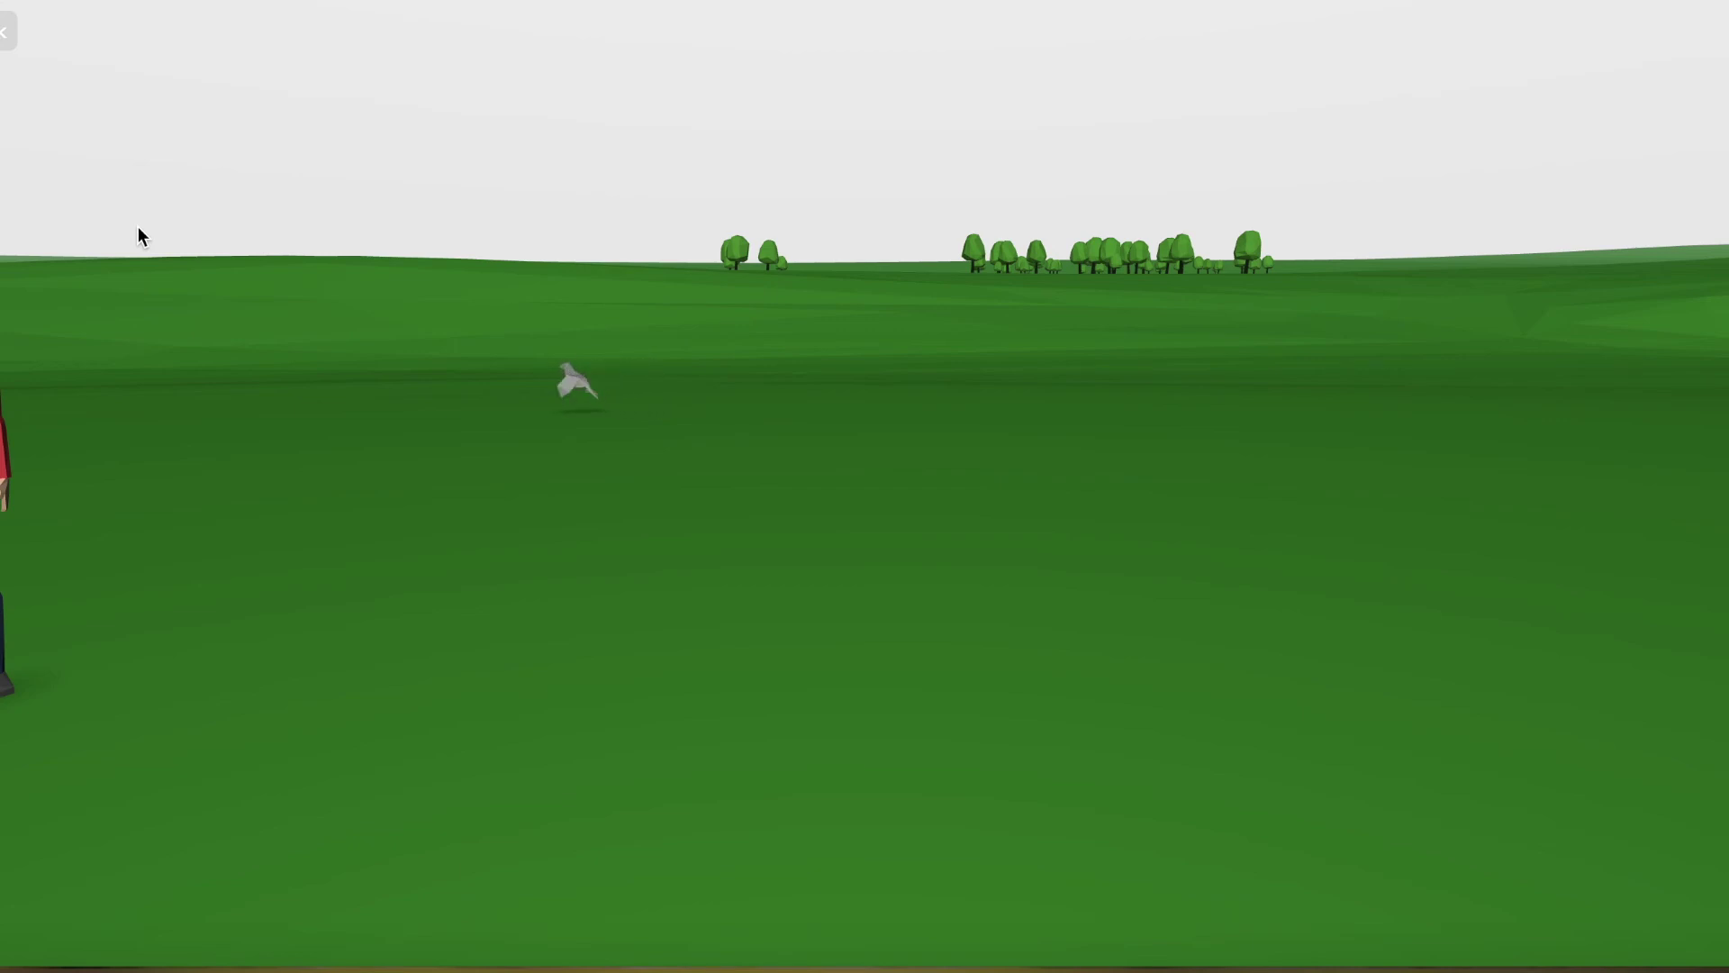
key(Escape)
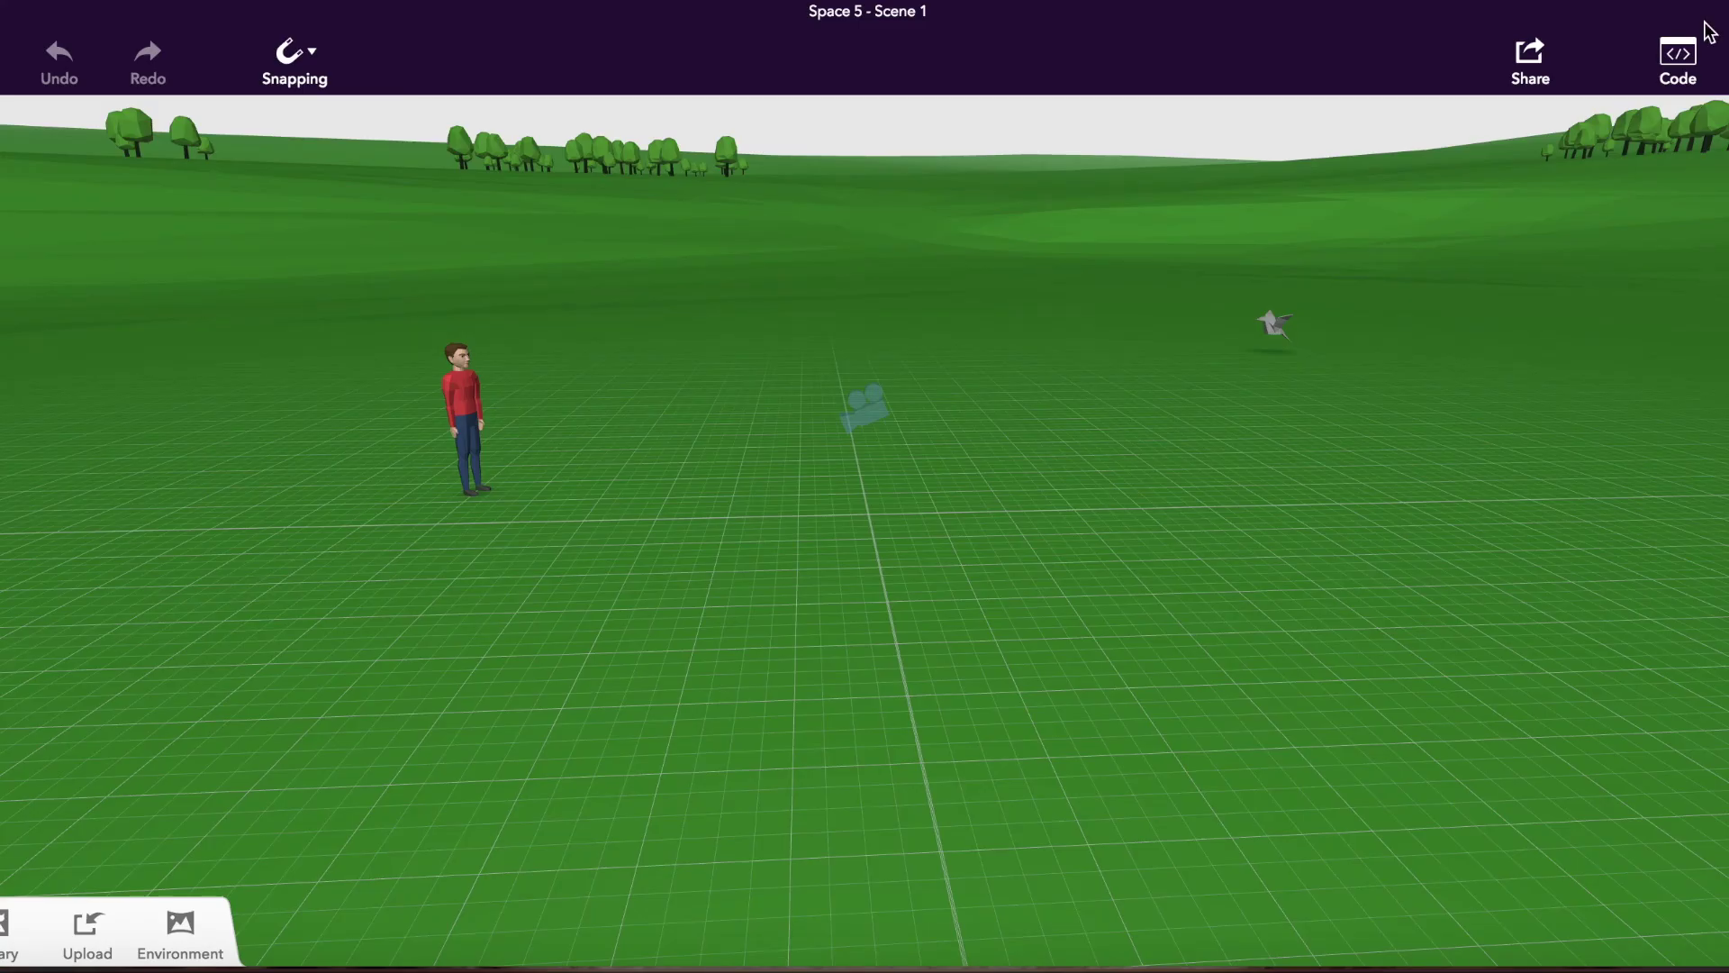
Share Space 5 to show its direct link, embed code and QR code
click(1541, 59)
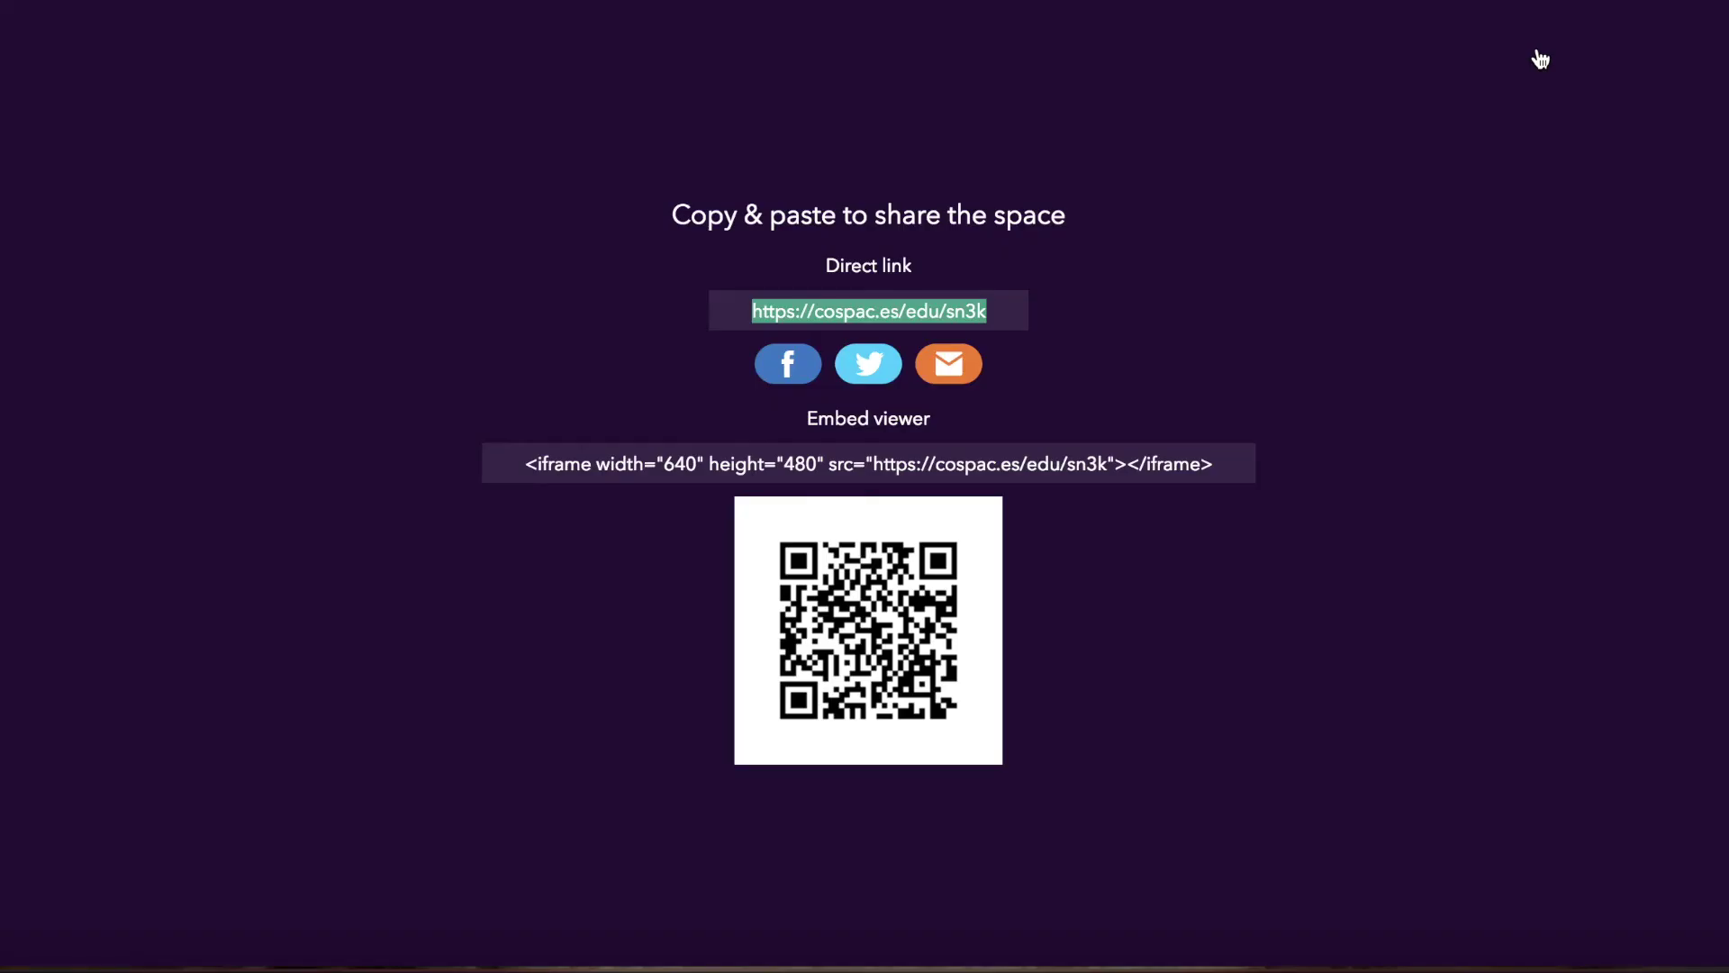